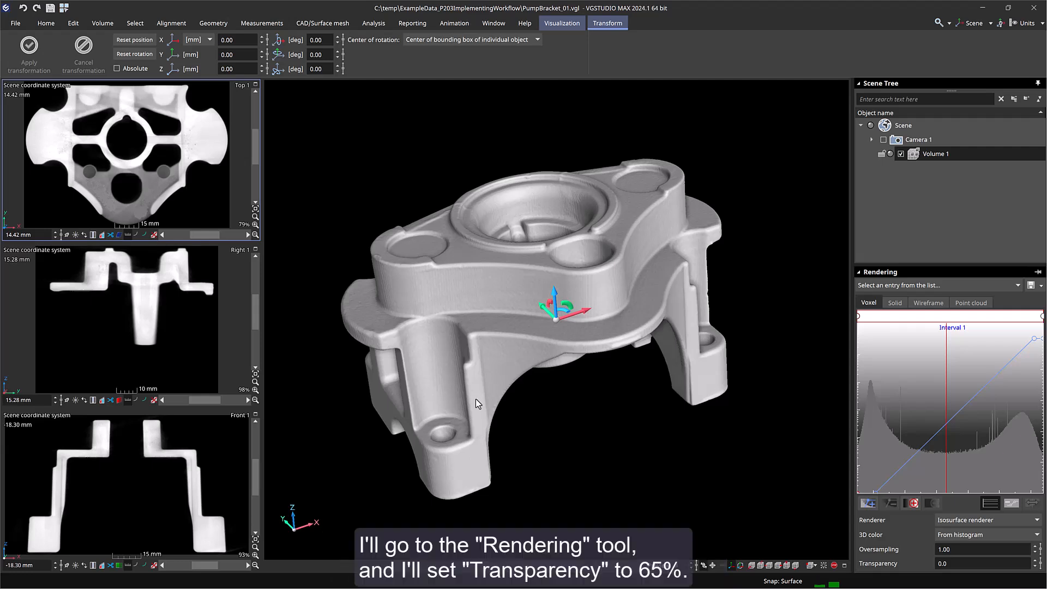
# - Set the volume's rendering transparency to 65
pyautogui.moveTo(955, 563); pyautogui.dragTo(922, 564)
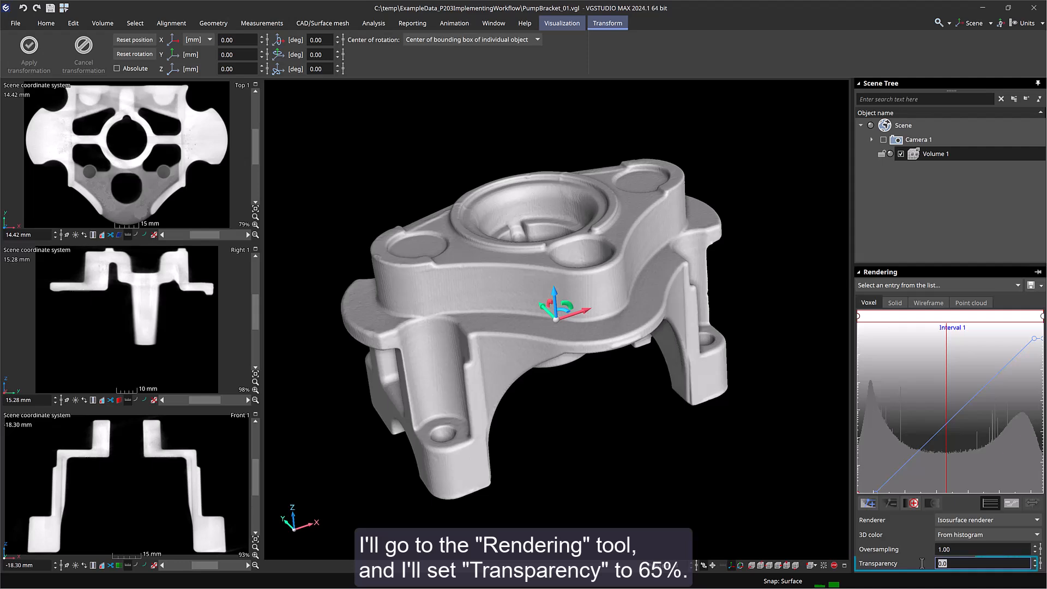
pyautogui.write('65')
pyautogui.press('Return')
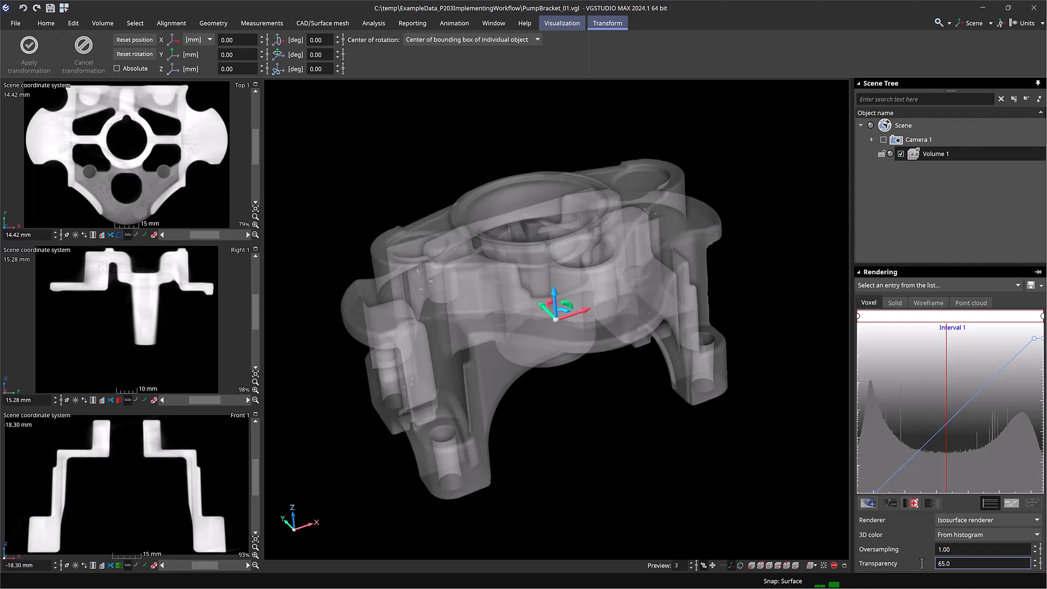
# - Run an Advanced (classic) surface determination with particle filtering enabled and voids filtered by Remove all voids
pyautogui.click(45, 23)
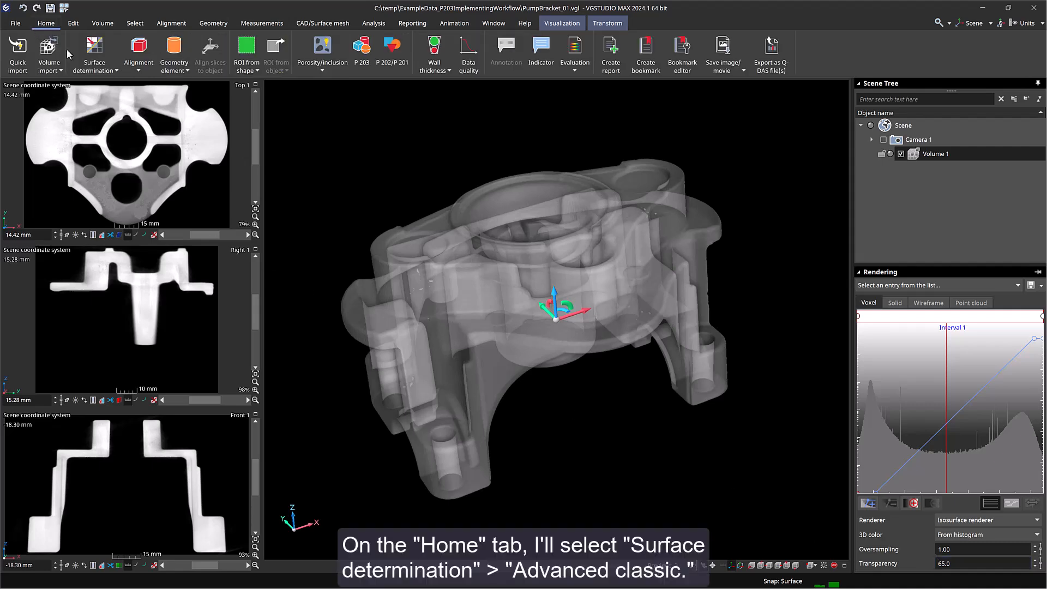
pyautogui.click(94, 57)
pyautogui.click(138, 98)
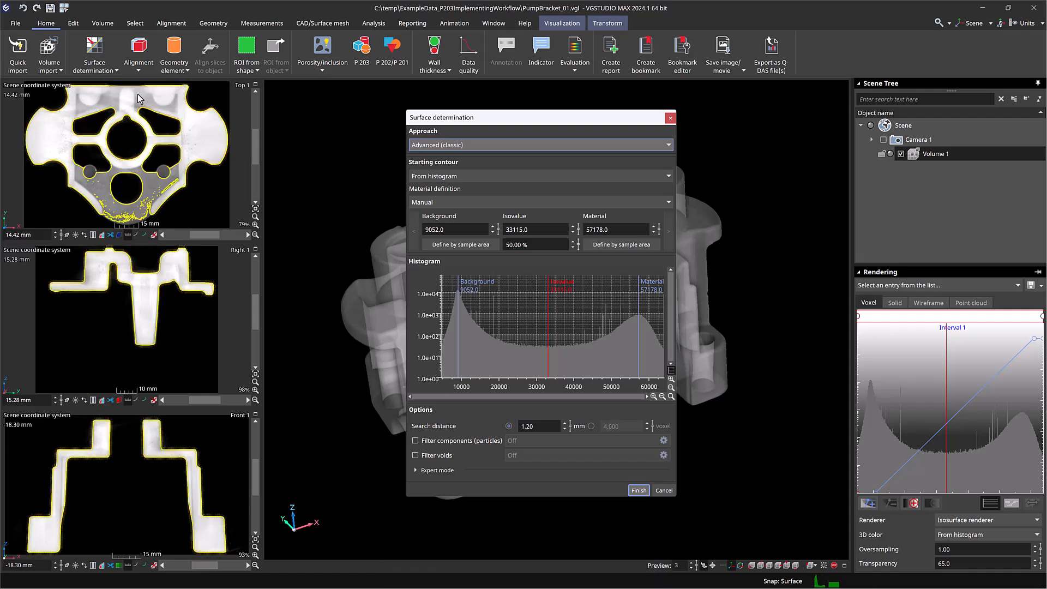
pyautogui.click(415, 441)
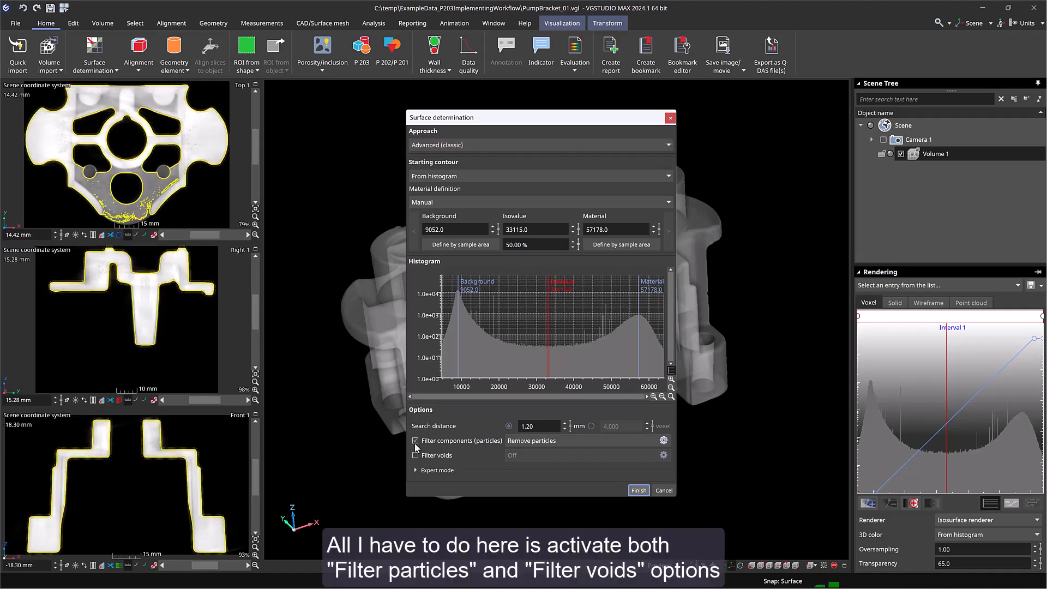
pyautogui.click(416, 455)
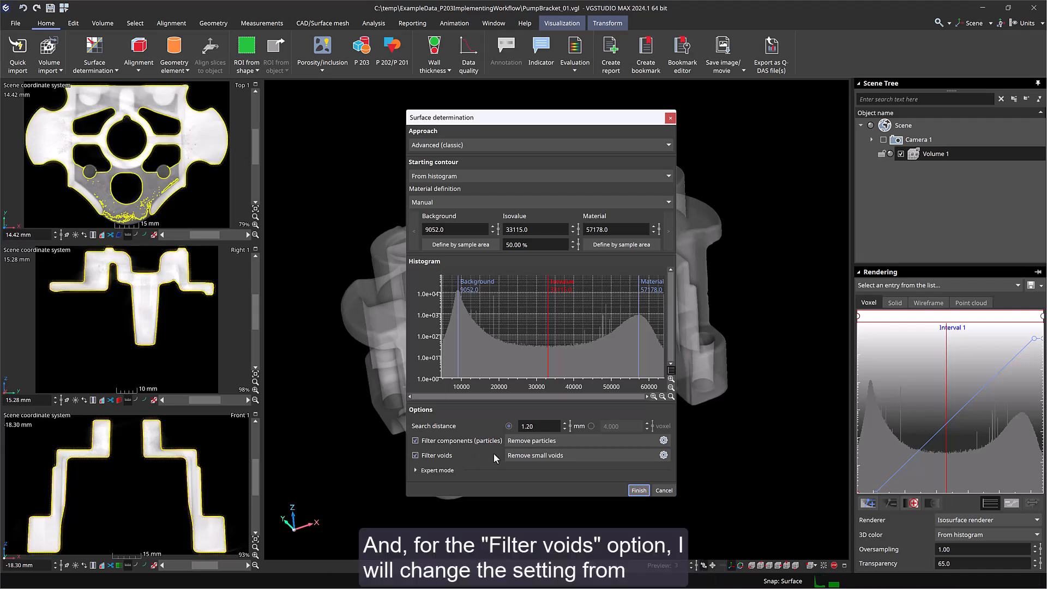
pyautogui.click(521, 459)
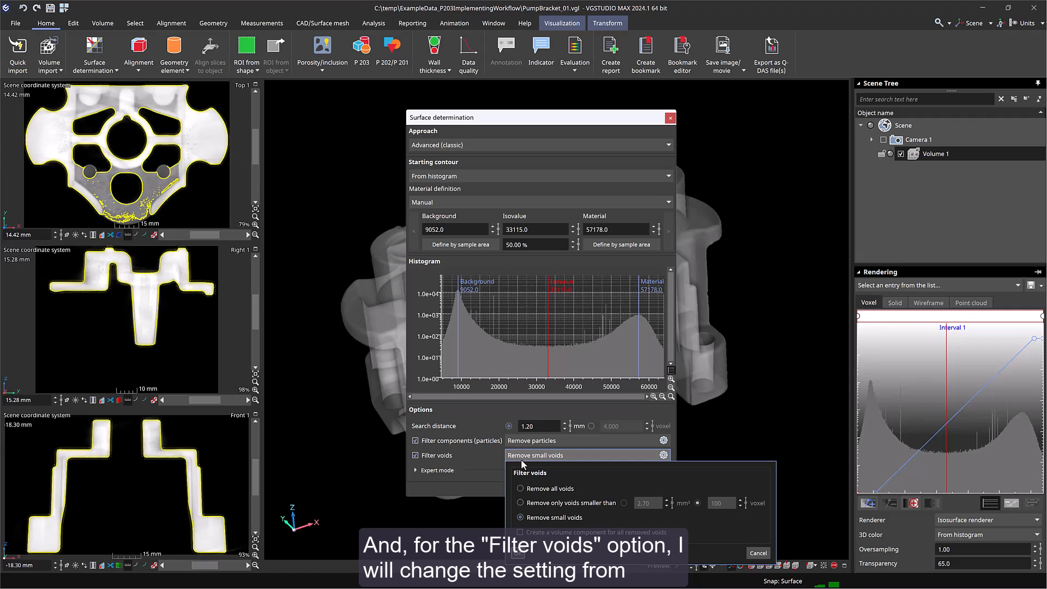
pyautogui.click(521, 492)
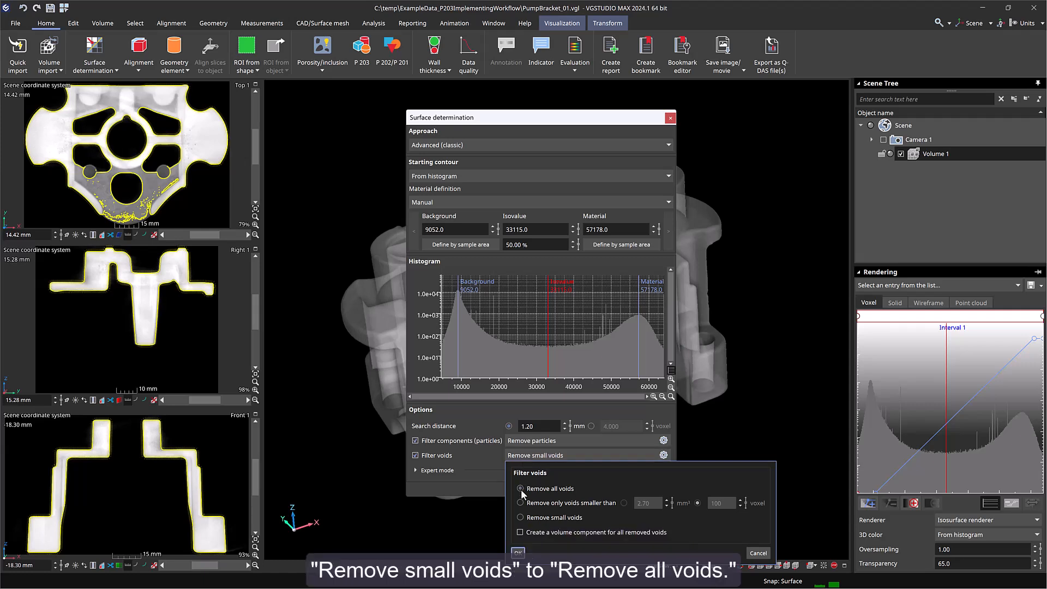
pyautogui.click(518, 553)
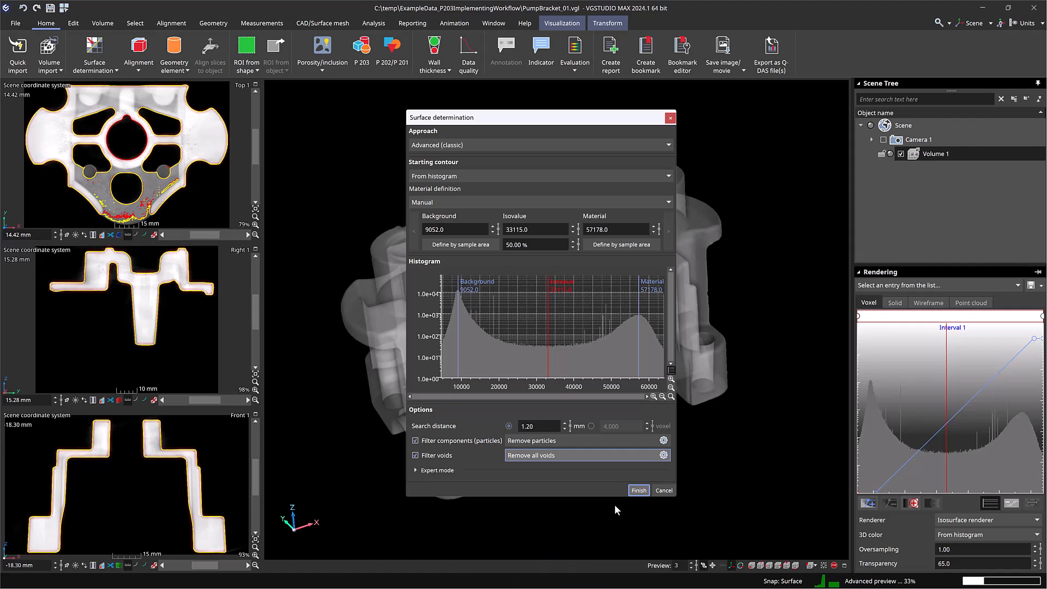
pyautogui.click(639, 490)
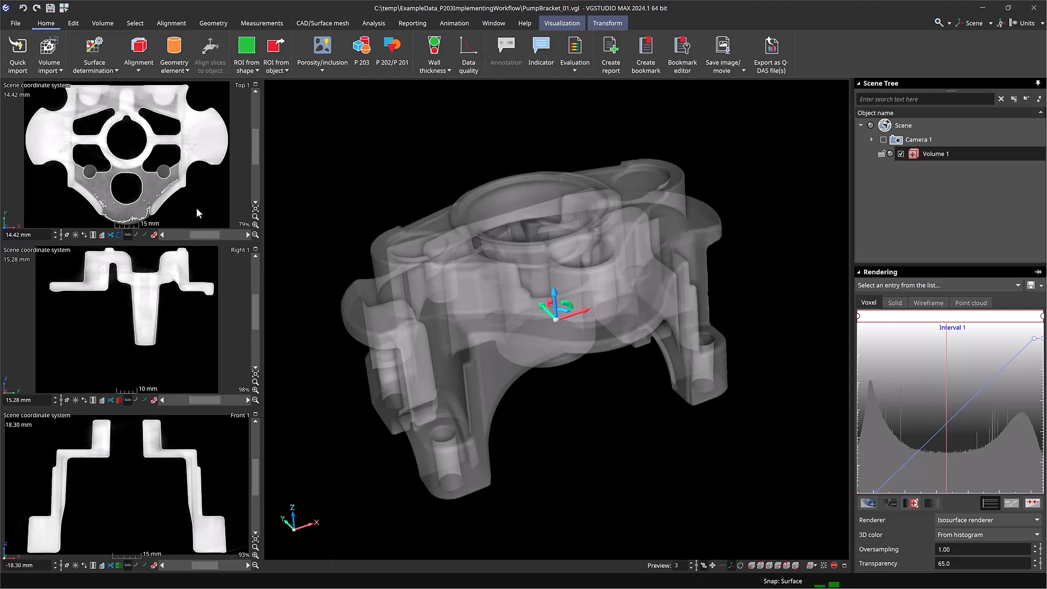
# - Quick-import the CAD_PumpBracket.stp file with Medium mesh accuracy
pyautogui.click(18, 64)
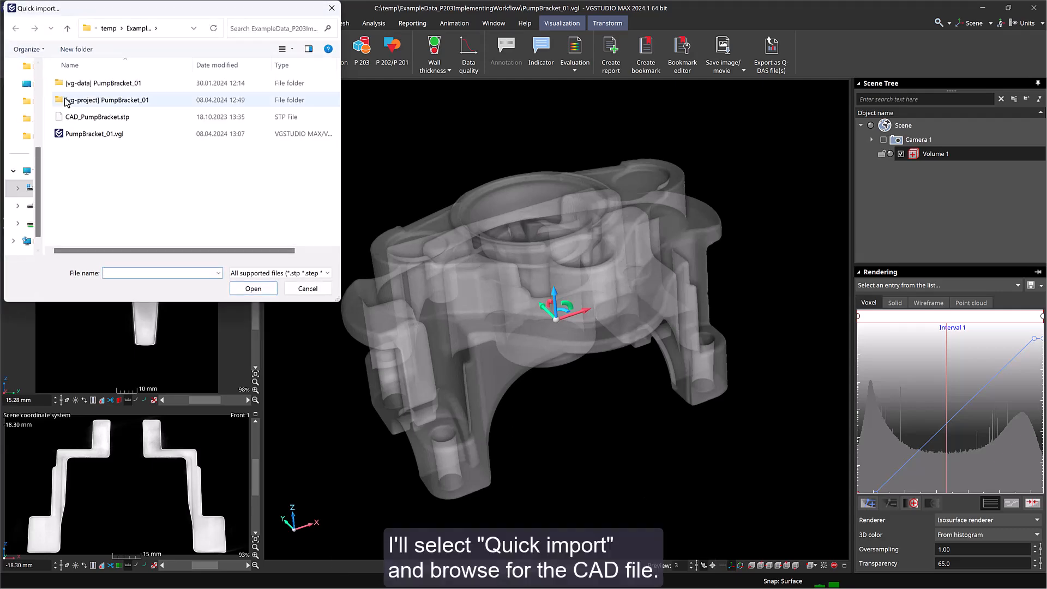
pyautogui.doubleClick(86, 119)
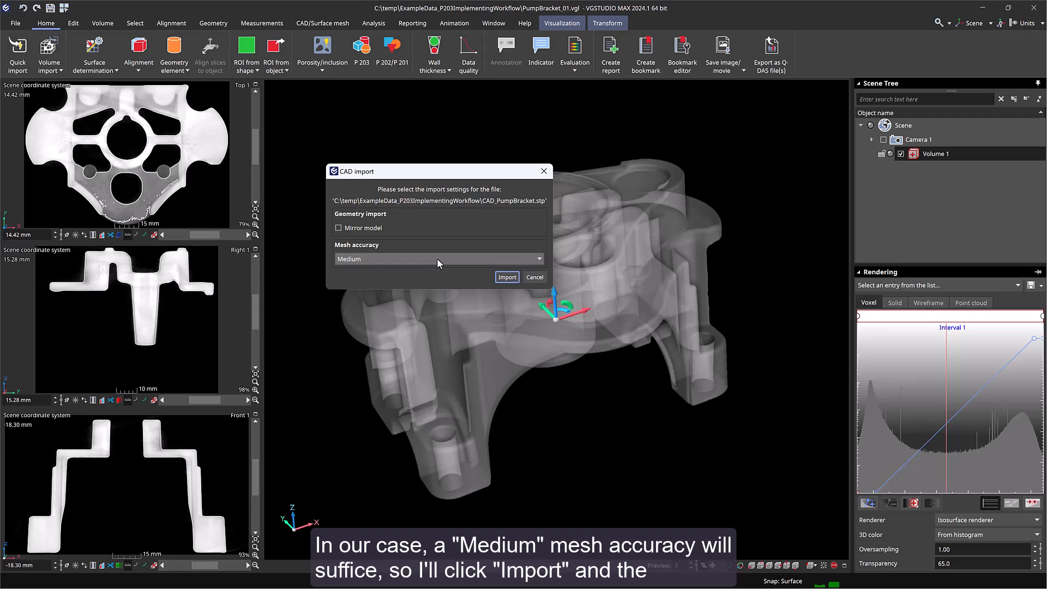
pyautogui.click(513, 277)
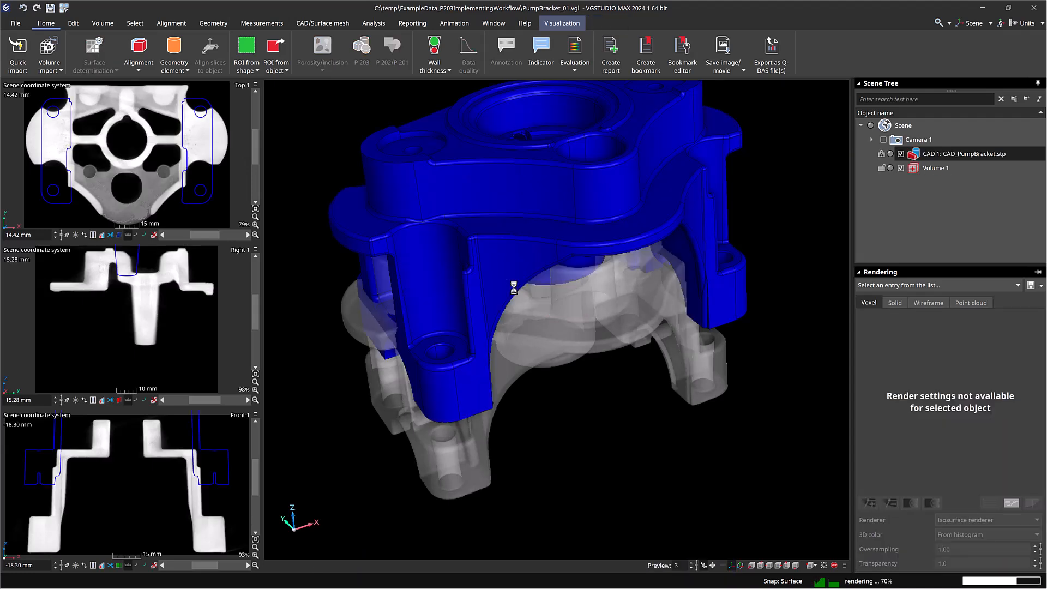
# - Best-fit align Volume 1 to the CAD 1 reference object
pyautogui.click(937, 169)
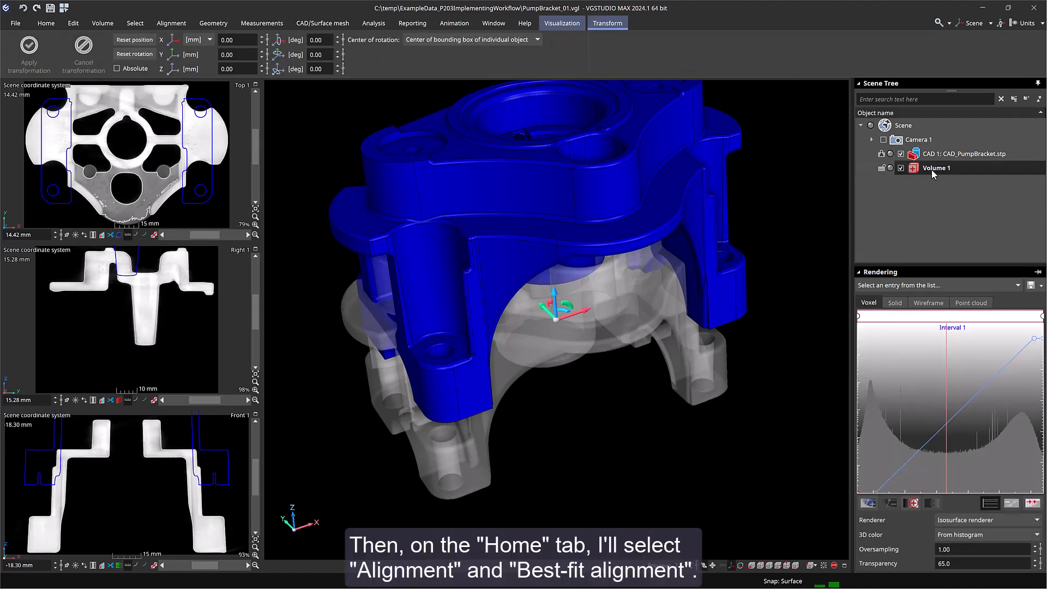
pyautogui.click(46, 24)
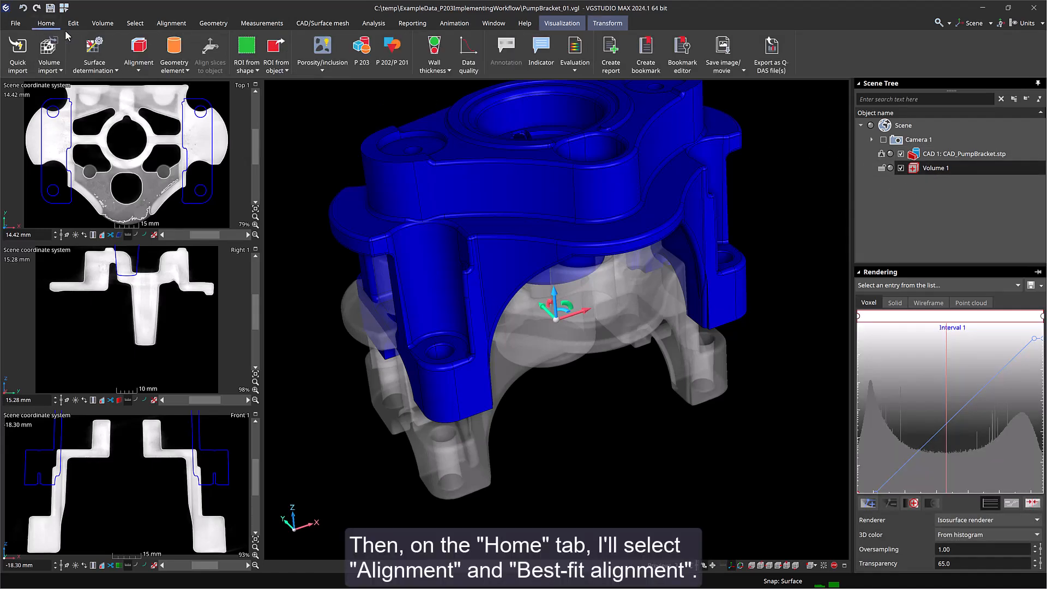
pyautogui.click(140, 55)
pyautogui.click(170, 87)
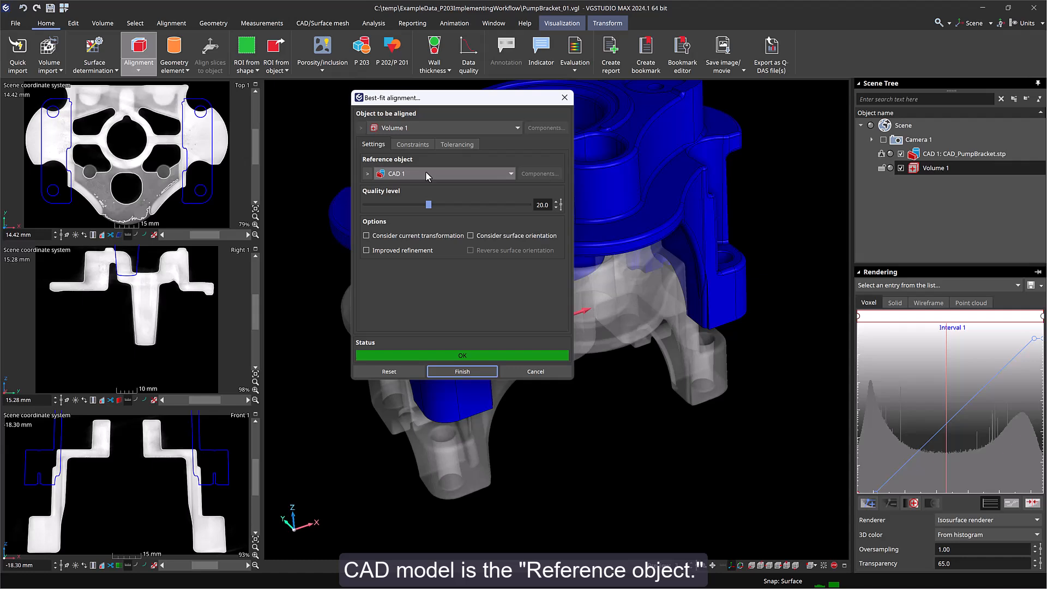
pyautogui.click(470, 374)
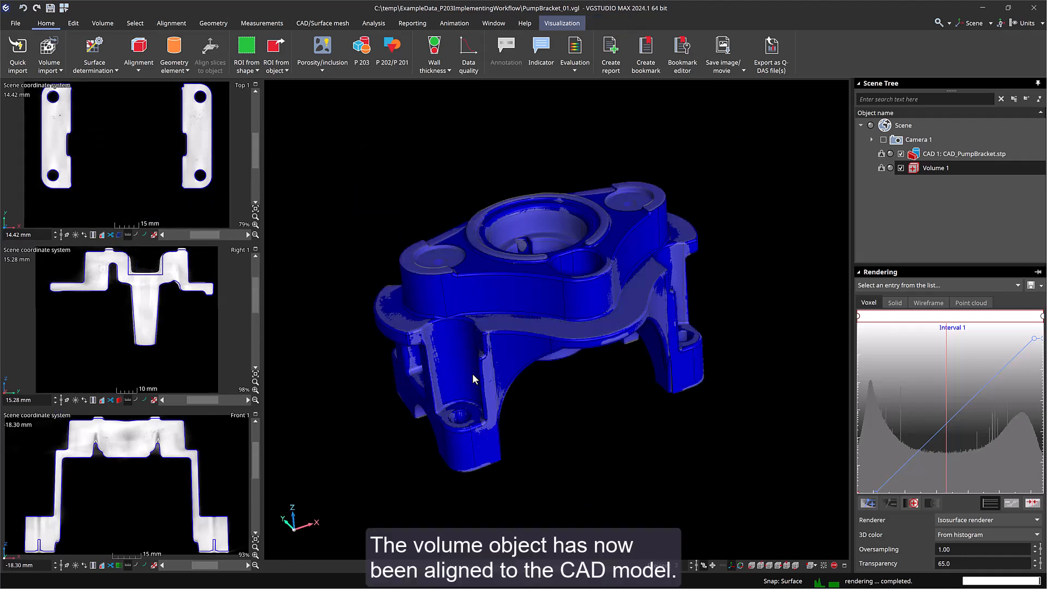
# - Hide the imported CAD model
pyautogui.scroll(1, 472, 373)
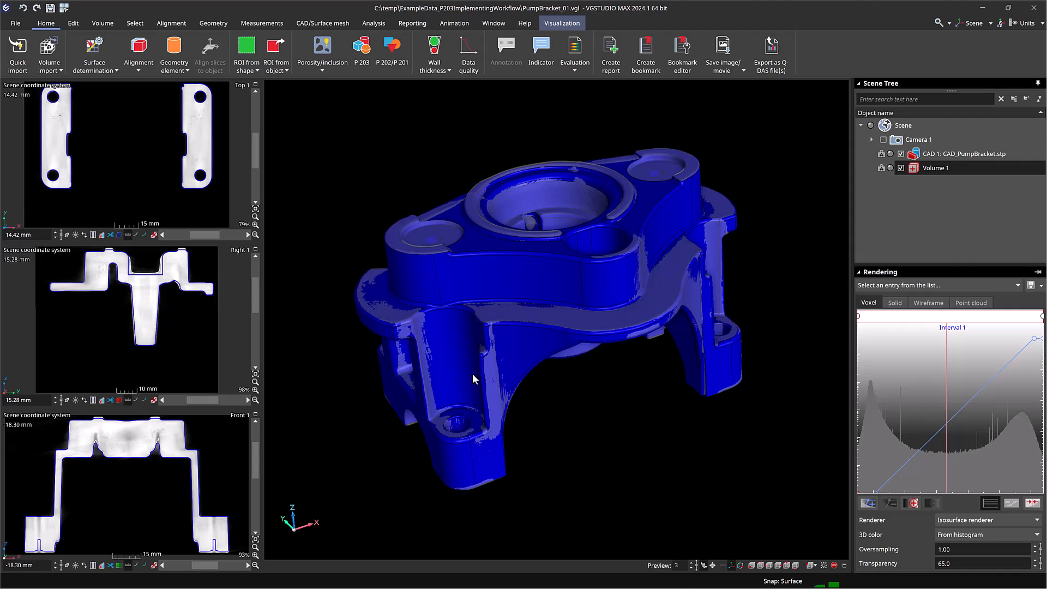
pyautogui.click(901, 155)
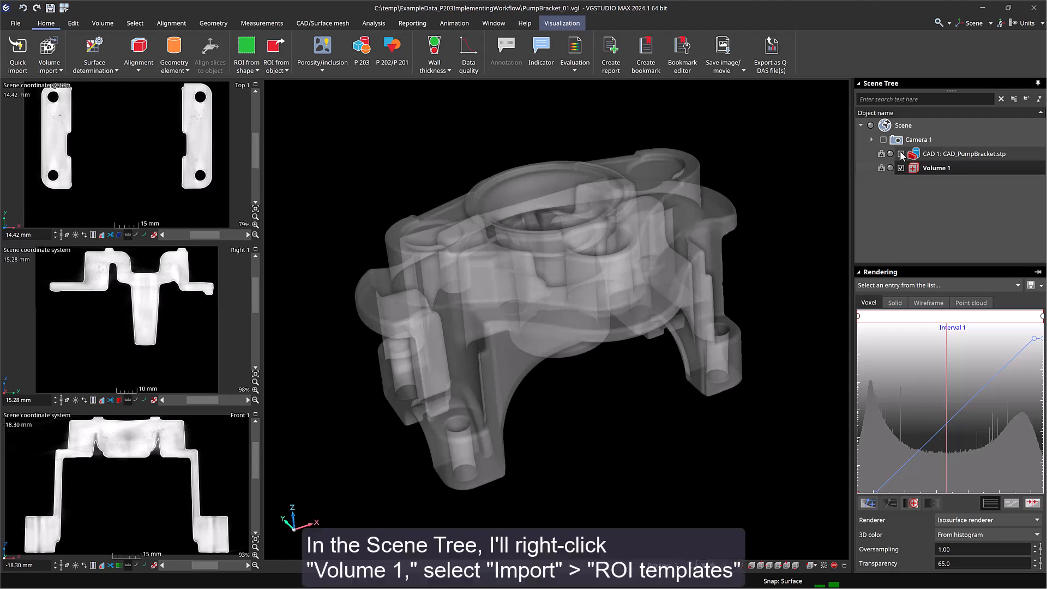
# - Import all four ROI templates (Bore Ø26H6, Bore Ø35H7, Ø24 A, Ø24 B) into Volume 1
pyautogui.rightClick(936, 169)
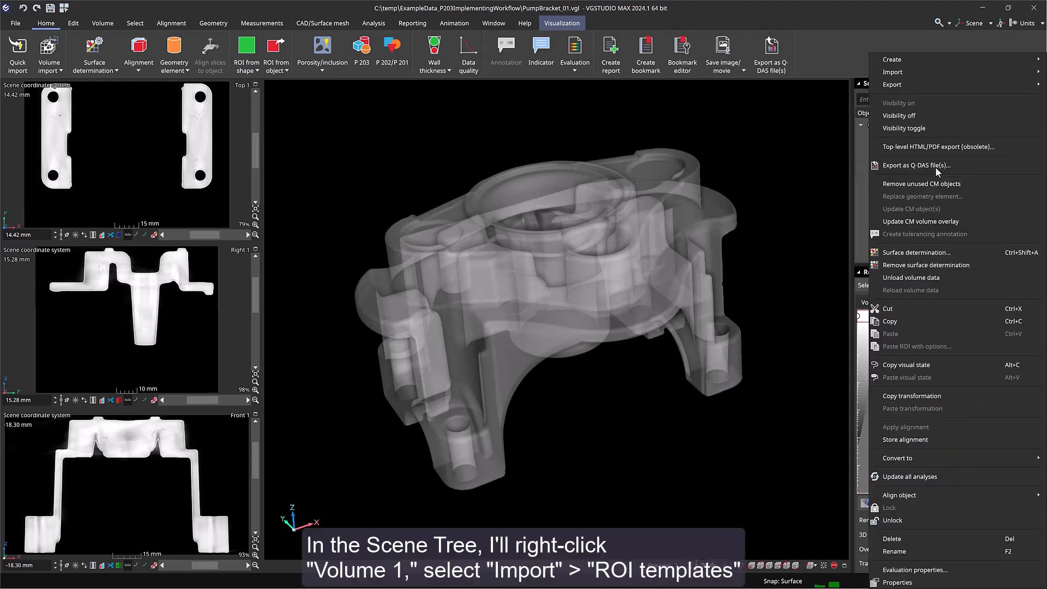
pyautogui.moveTo(935, 73)
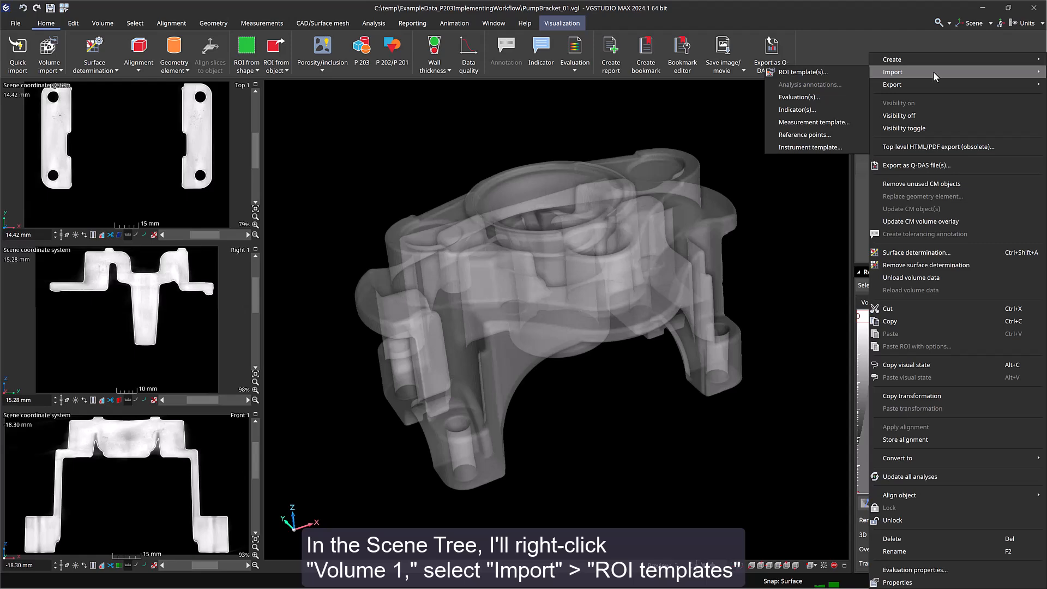
pyautogui.click(845, 73)
pyautogui.doubleClick(216, 119)
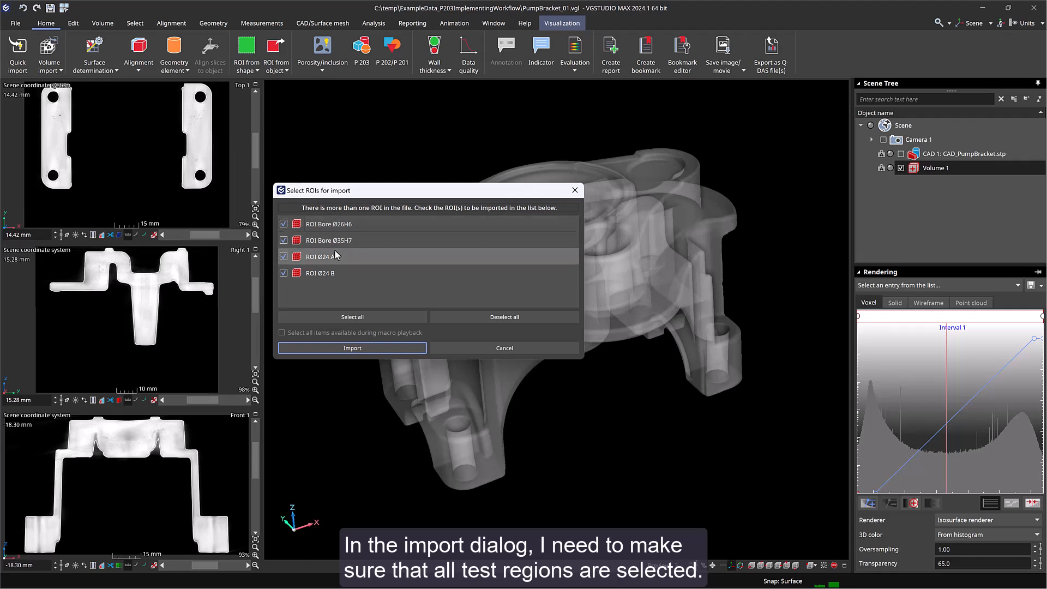
pyautogui.click(341, 352)
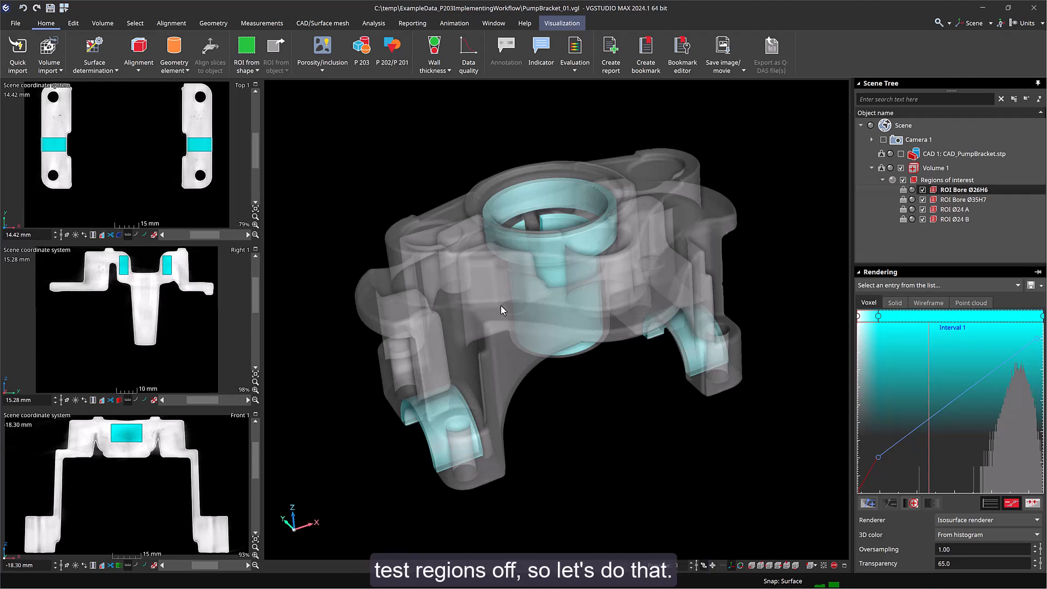
# - Hide the regions of interest
pyautogui.click(904, 181)
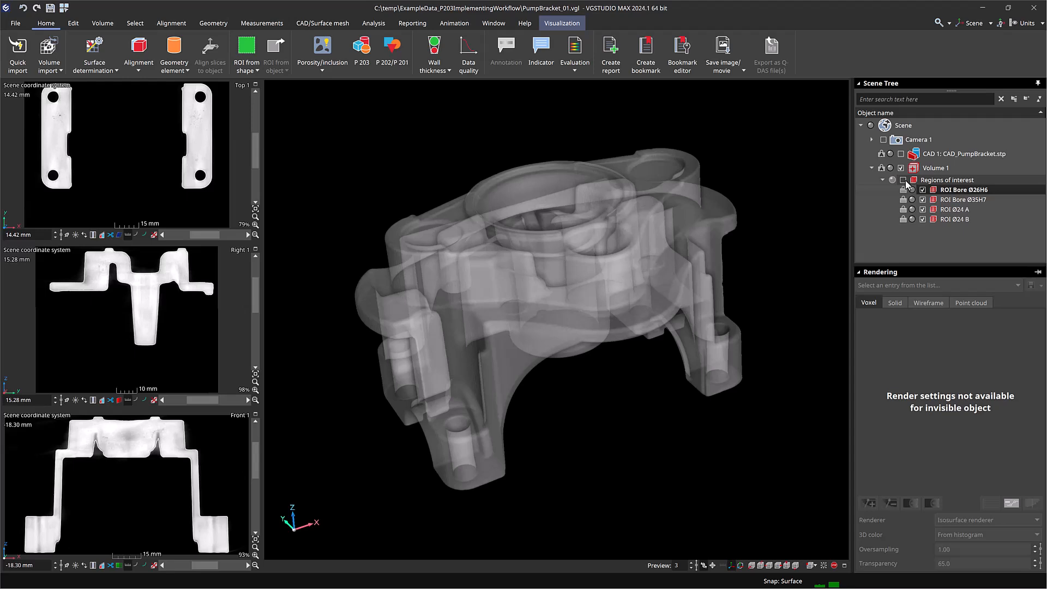
# - Start a P 203 porosity analysis on Volume 1 and set its active column to Diameter
pyautogui.click(942, 169)
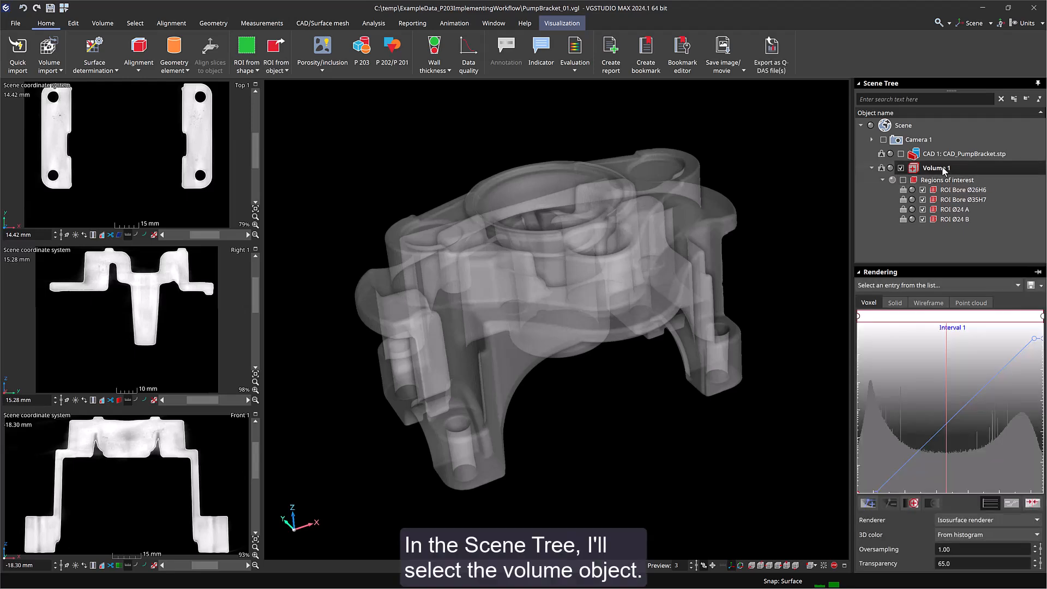
pyautogui.click(360, 61)
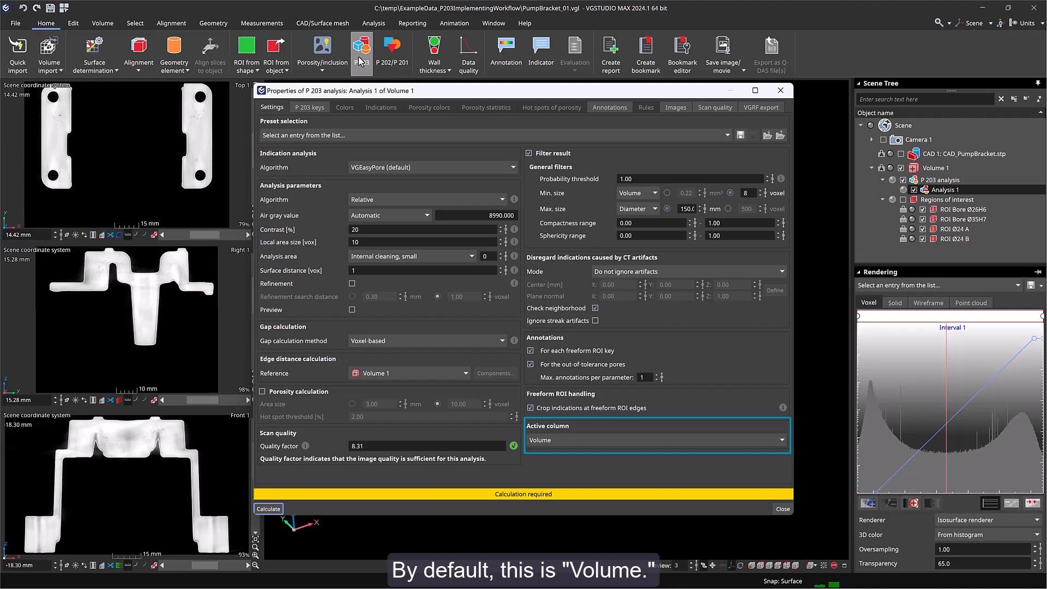
pyautogui.click(590, 439)
pyautogui.click(553, 253)
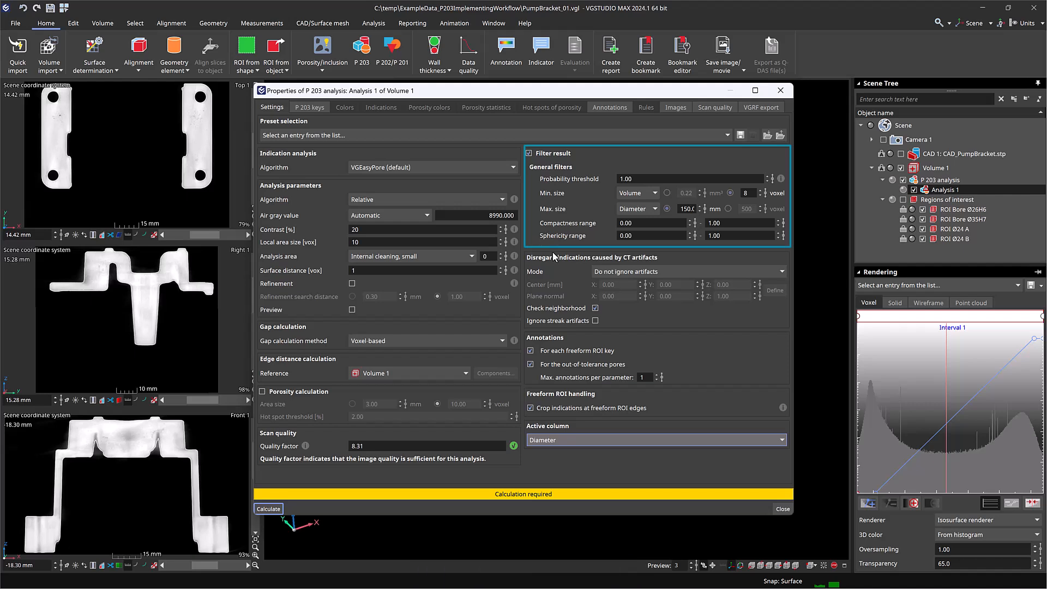
# - Set the minimum size filter to a diameter of 0.5 mm, calculate the analysis and close its properties
pyautogui.click(654, 193)
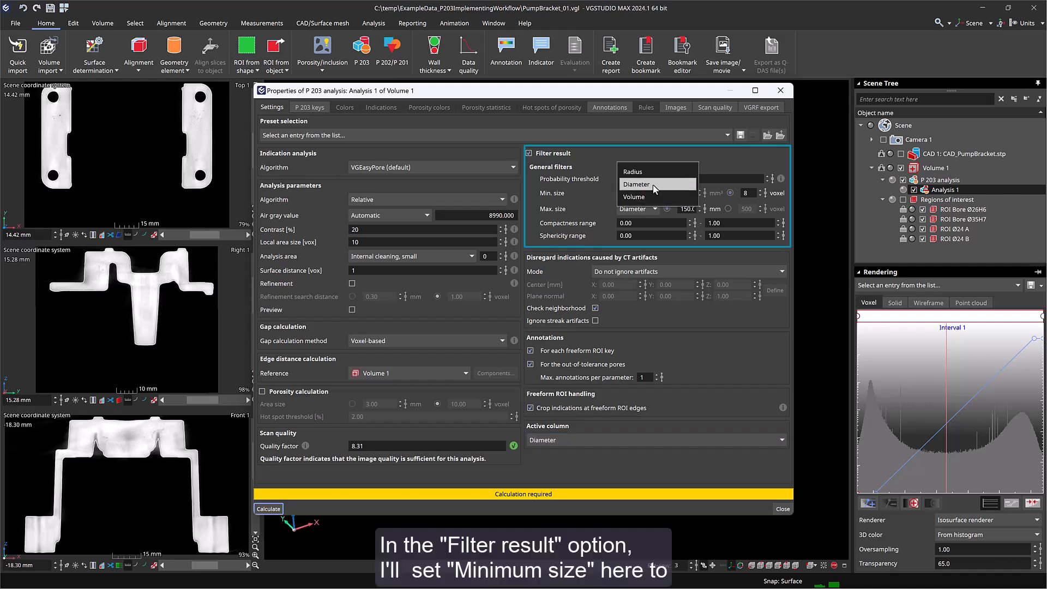
pyautogui.click(635, 182)
pyautogui.click(685, 193)
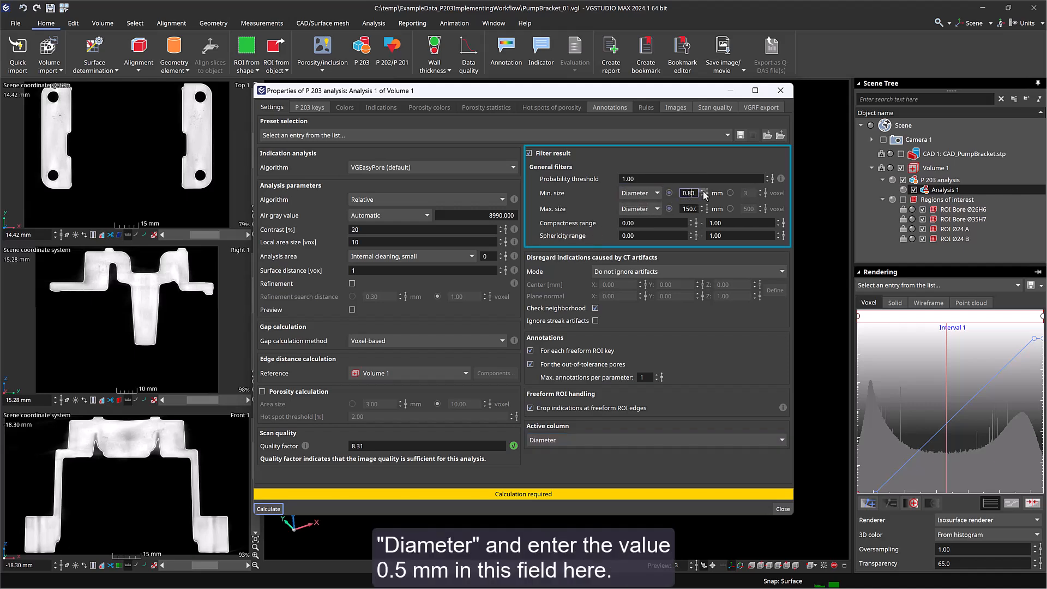
pyautogui.press('Return')
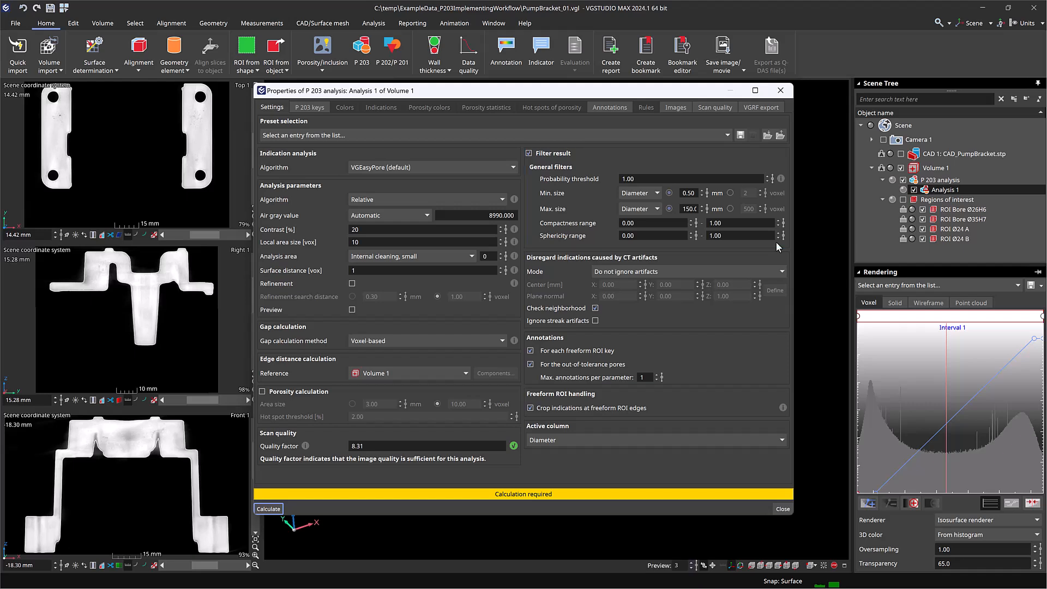
pyautogui.click(262, 508)
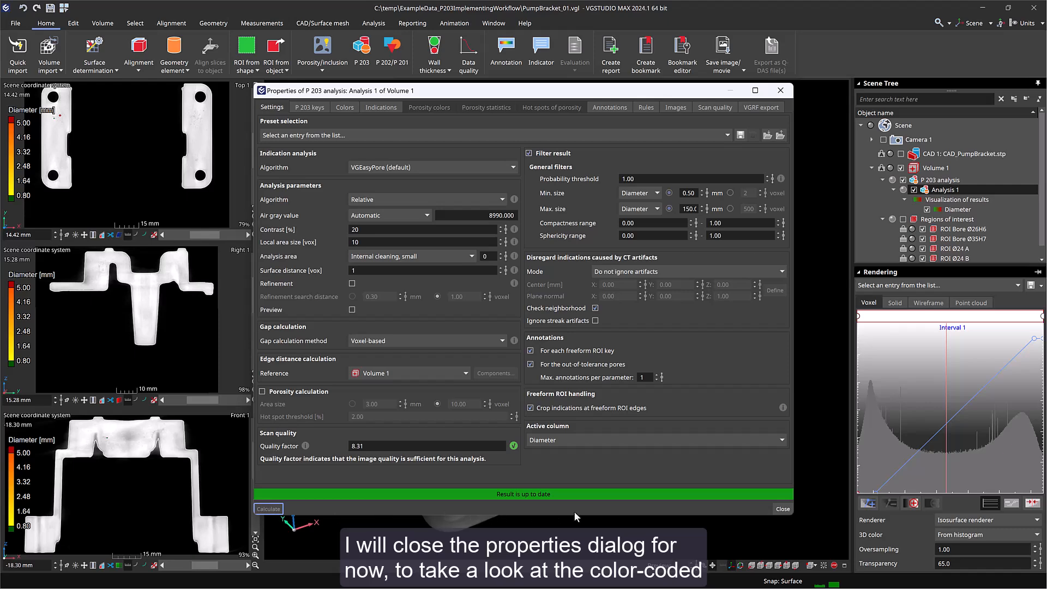
pyautogui.click(782, 509)
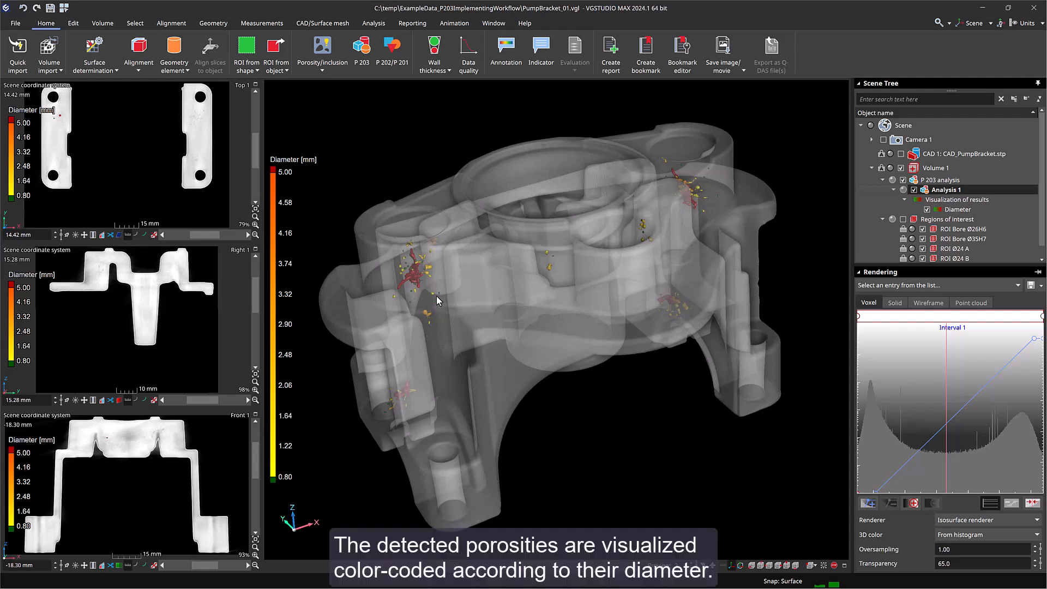
# - Examine the outlines of the detected pores in the zoomed front 2D slice view
pyautogui.moveTo(416, 280)
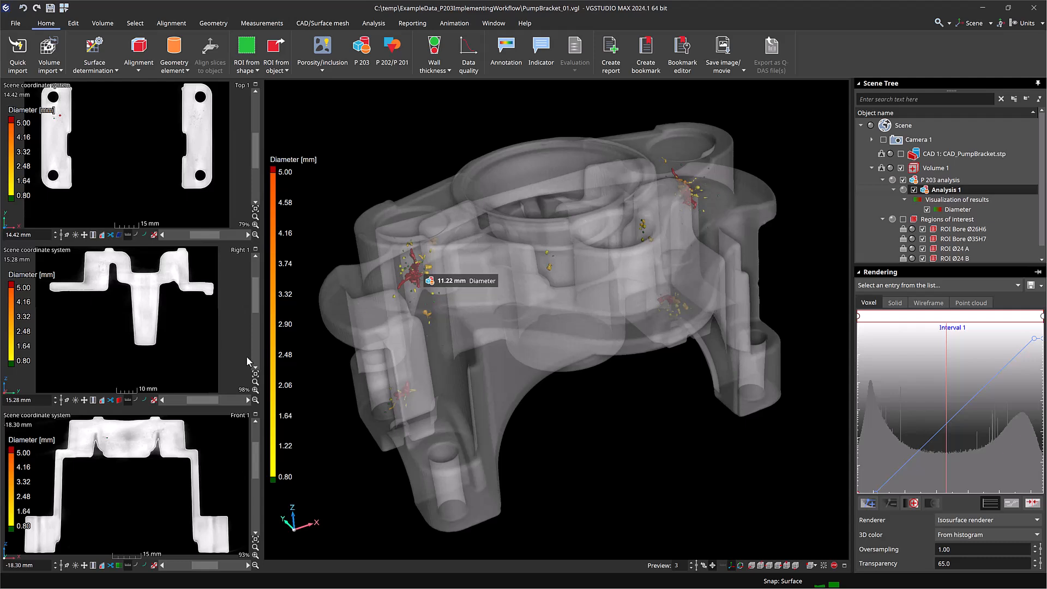
pyautogui.scroll(10, 107, 445)
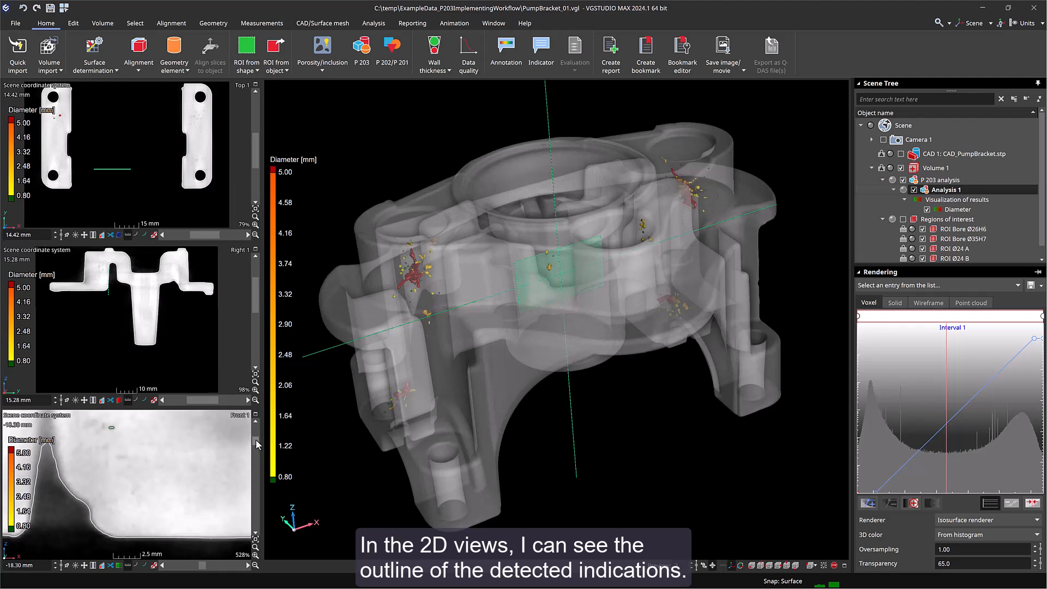
pyautogui.moveTo(256, 440); pyautogui.dragTo(256, 435)
pyautogui.moveTo(112, 520)
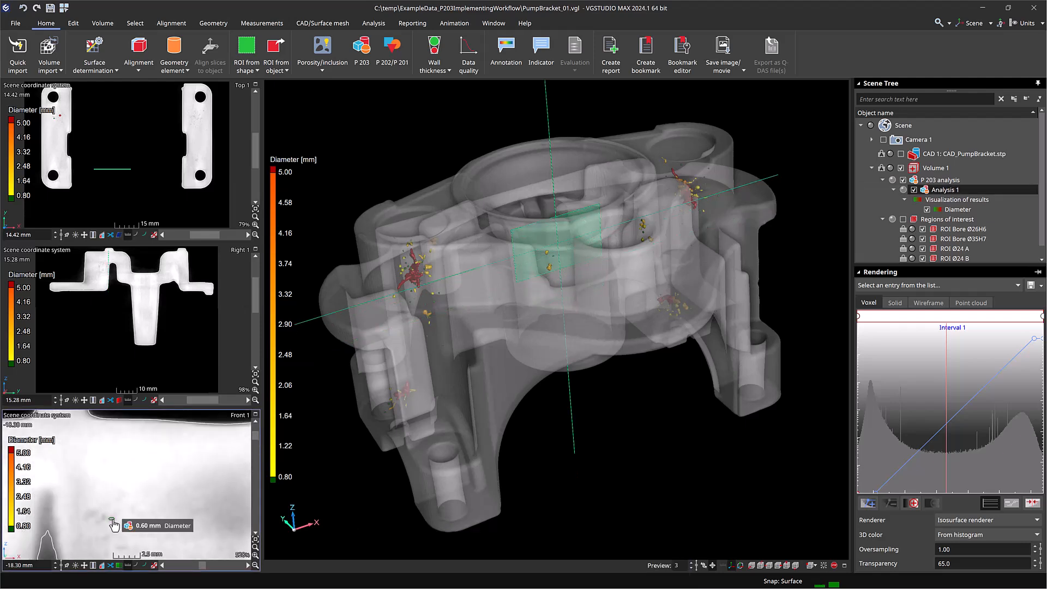
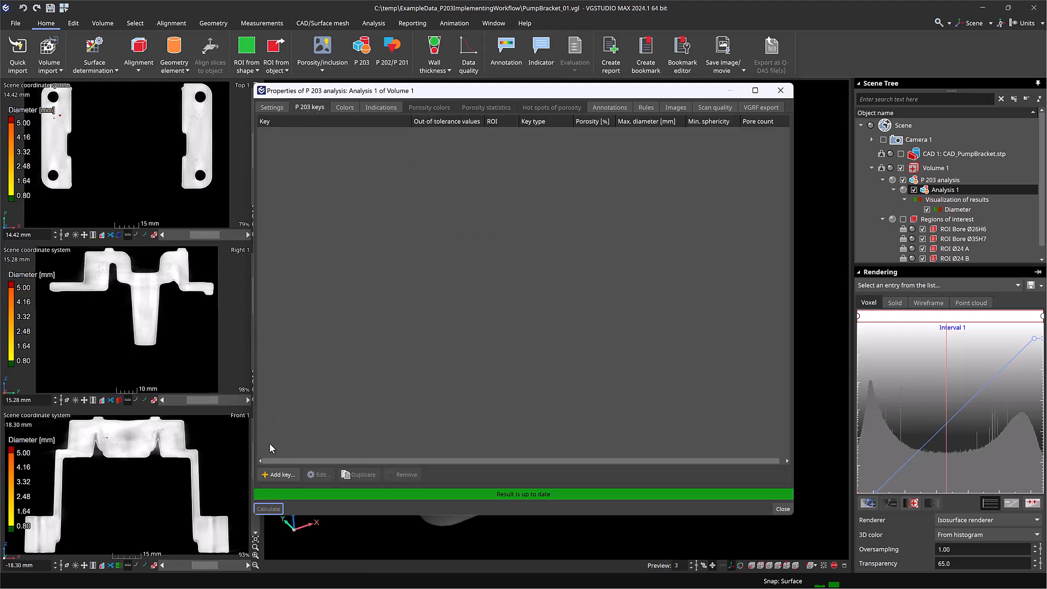
# - Add a global porosity key: global porosity ≤ 0.10 %, pore diameter ≤ 3 mm, disregarding pores ≤ 0.8 mm
pyautogui.click(267, 473)
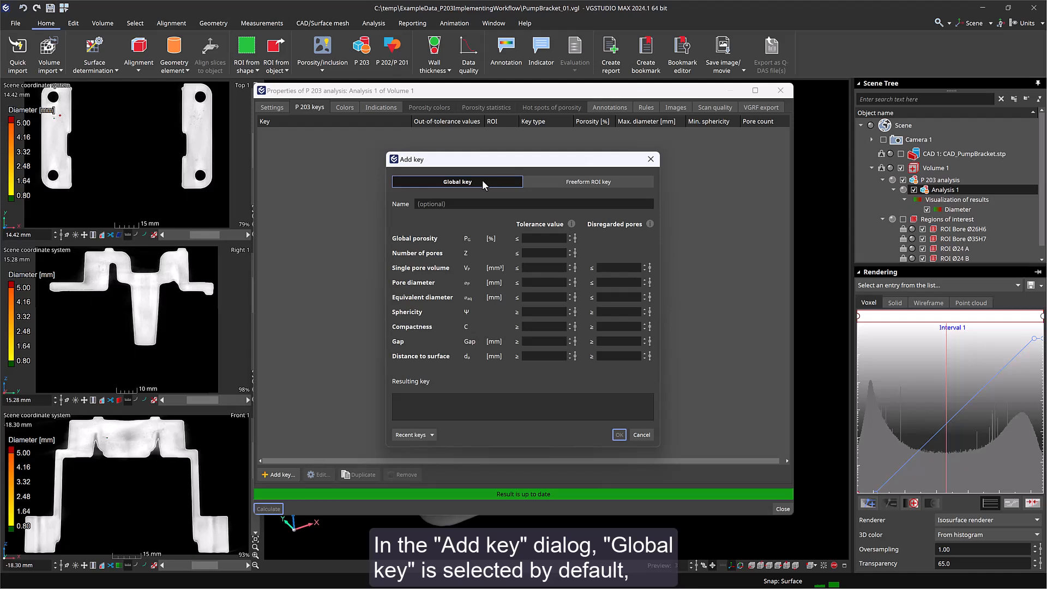
pyautogui.click(542, 240)
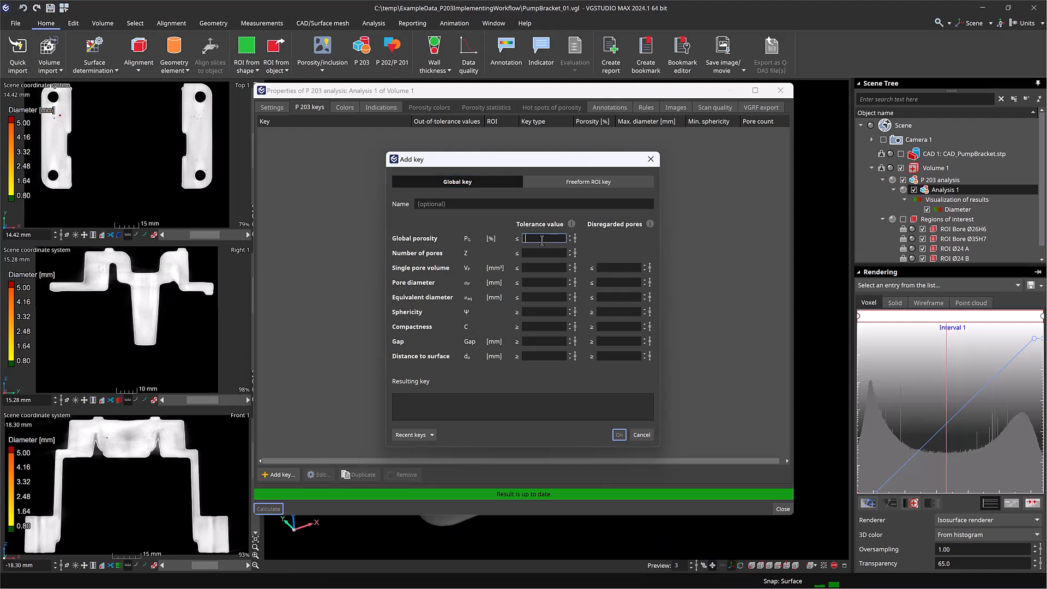
pyautogui.write('.')
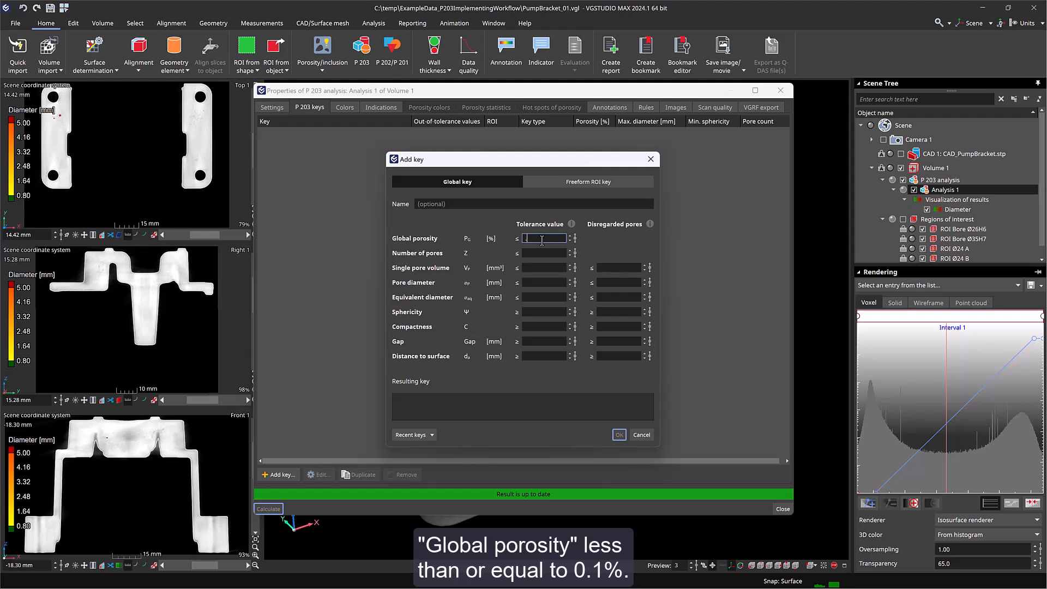
pyautogui.write('1')
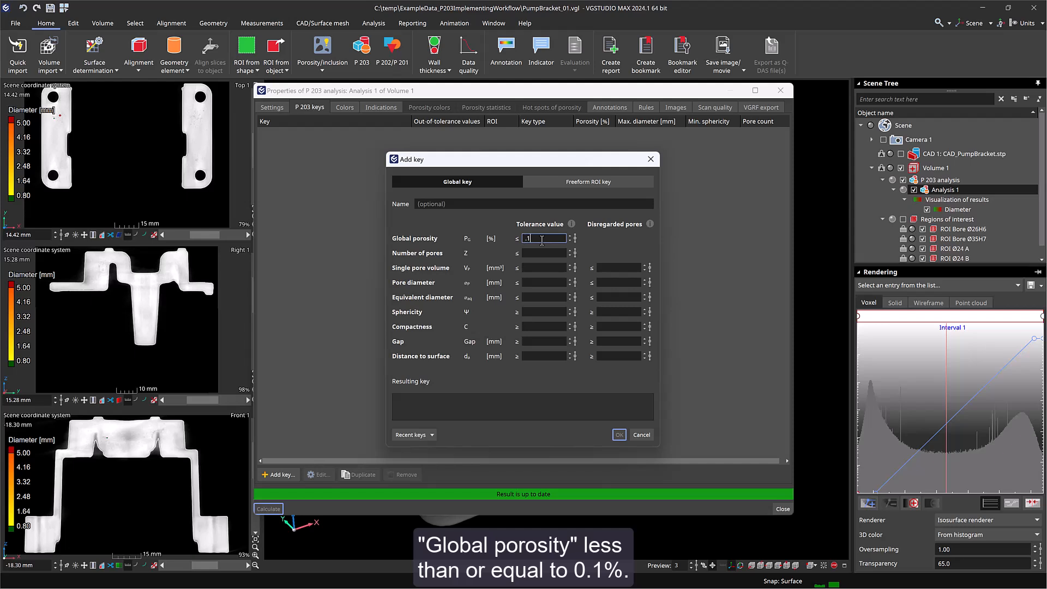
pyautogui.click(536, 282)
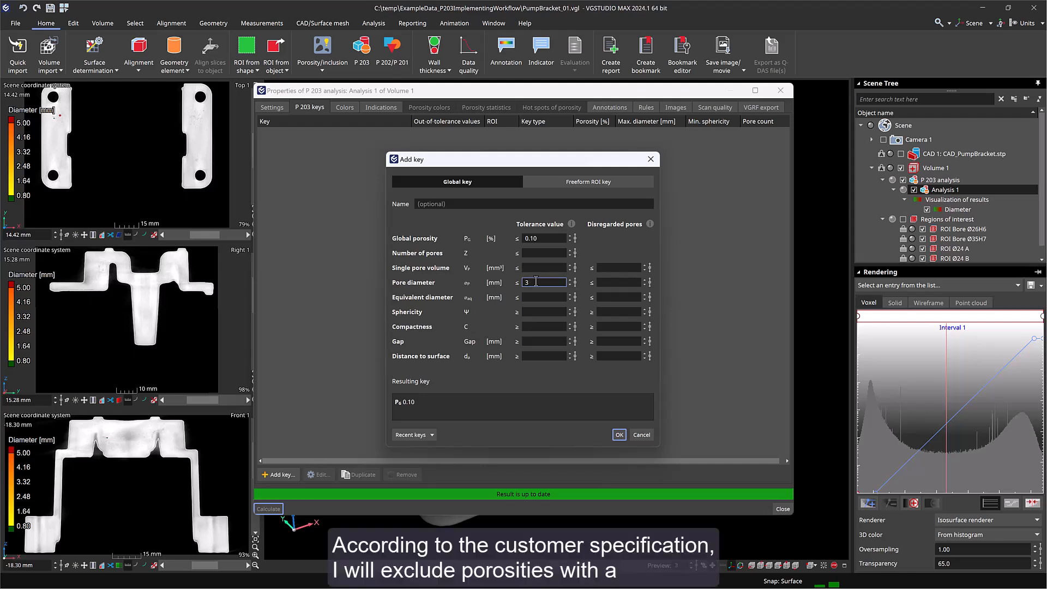
pyautogui.write('3')
pyautogui.click(601, 282)
pyautogui.write('0.8')
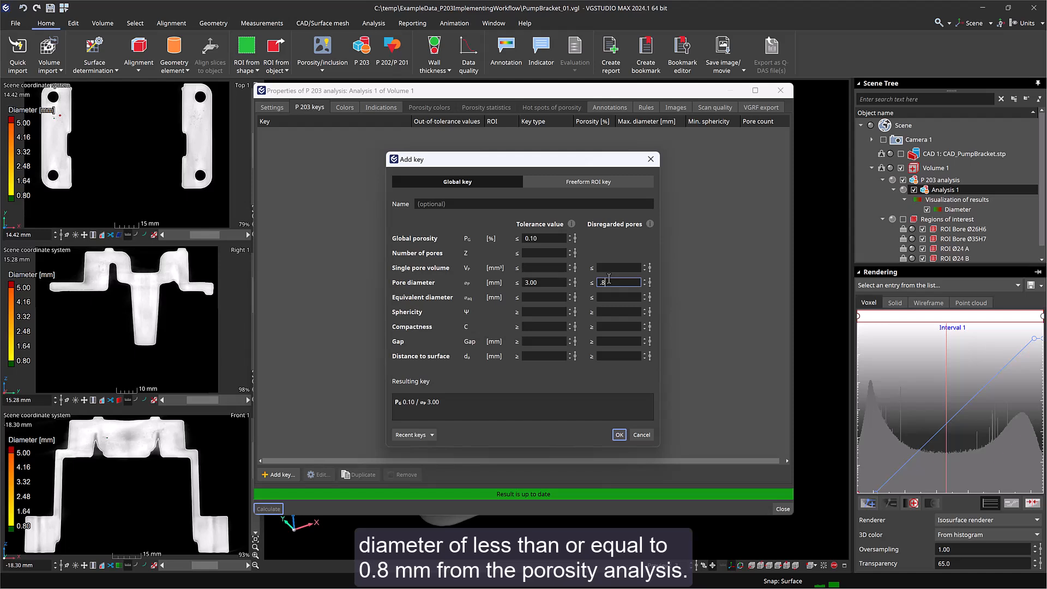
pyautogui.press('Return')
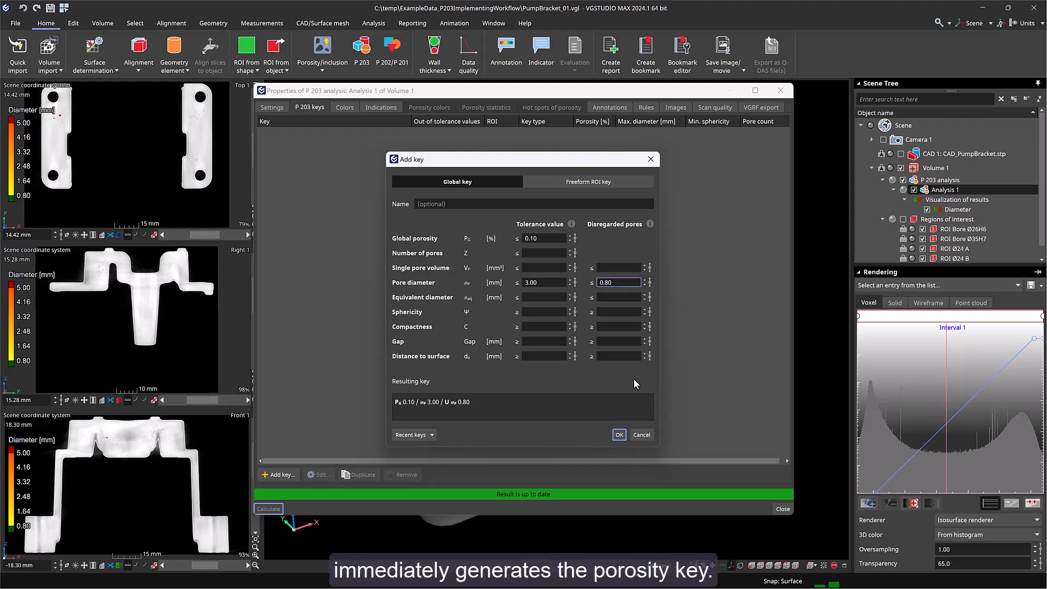
pyautogui.click(623, 433)
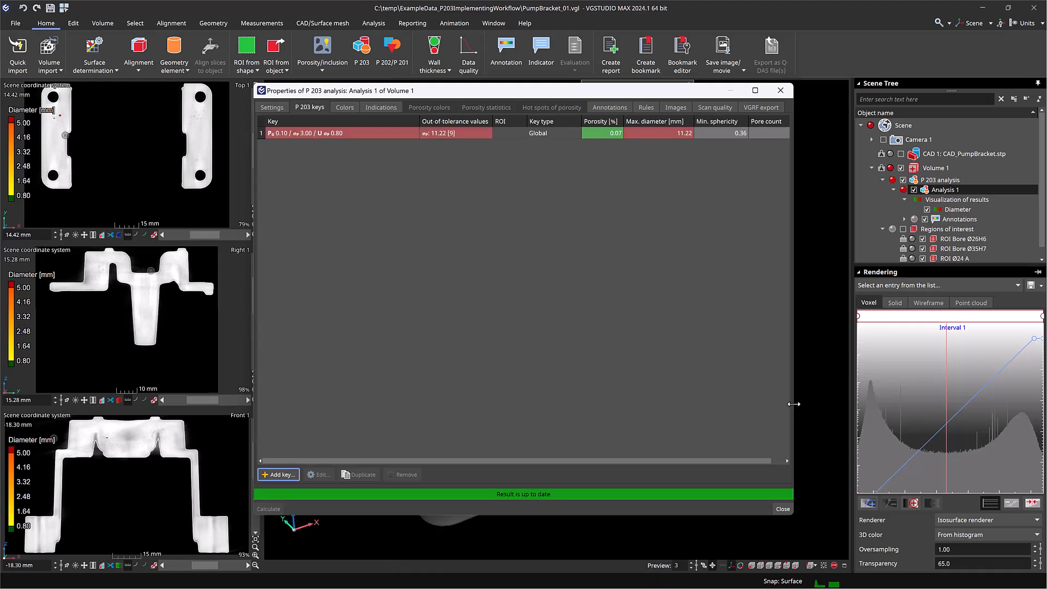
# - Sort the detected indications by diameter in descending order and examine the largest pores
pyautogui.moveTo(793, 404); pyautogui.dragTo(844, 397)
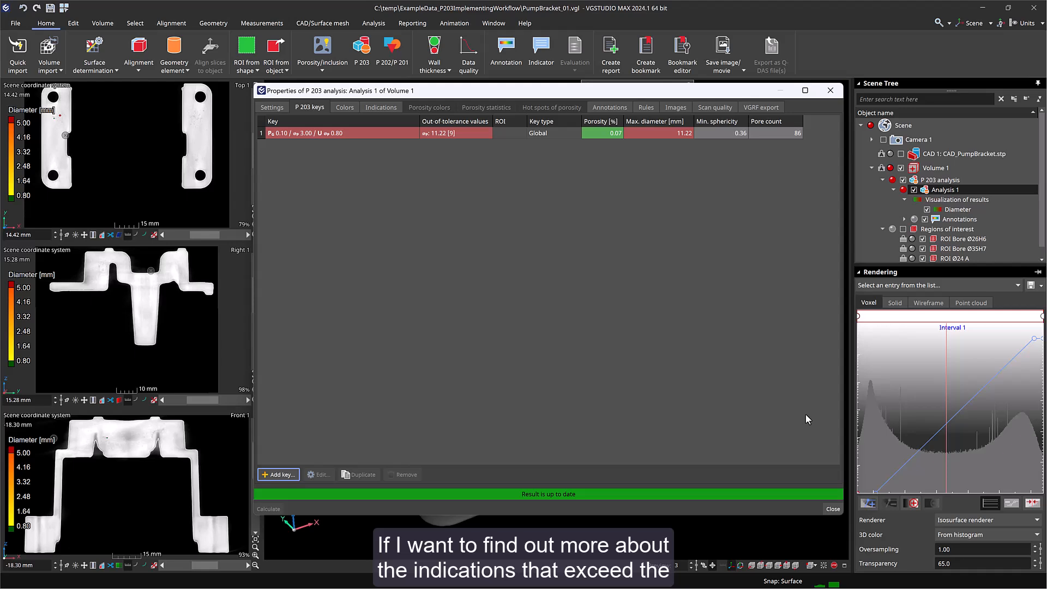
pyautogui.click(378, 107)
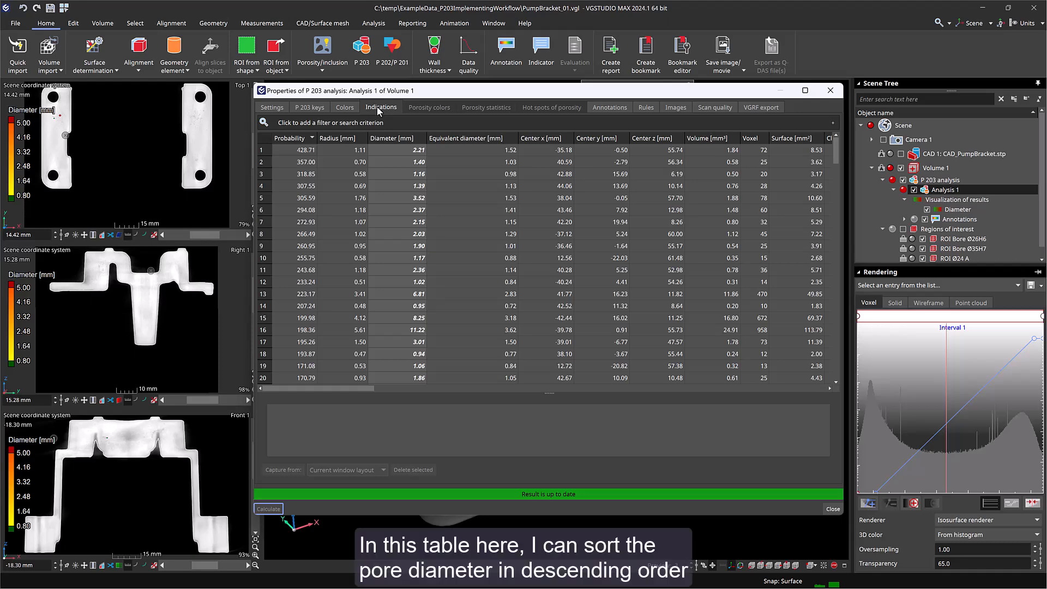
pyautogui.click(422, 140)
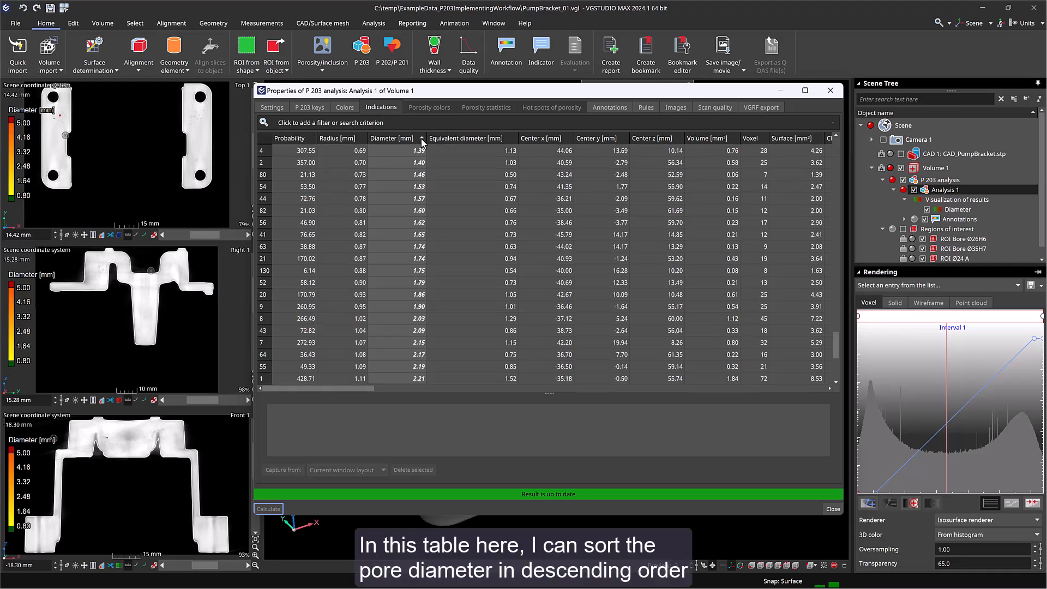
pyautogui.moveTo(837, 345); pyautogui.dragTo(833, 133)
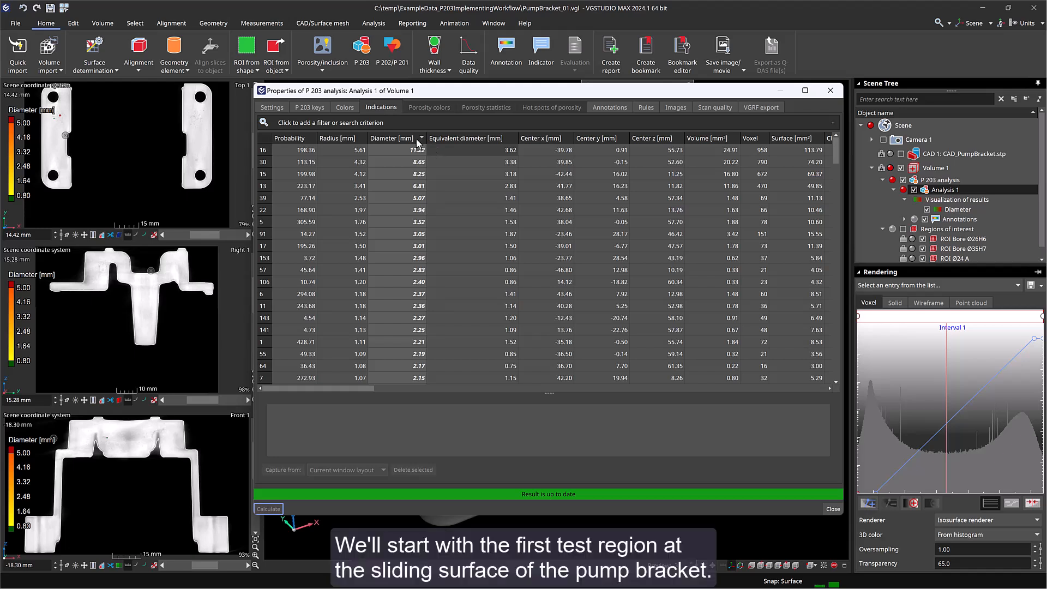
# - Start a new freeform ROI key and choose the region ROI Bore Ø26H6
pyautogui.click(319, 108)
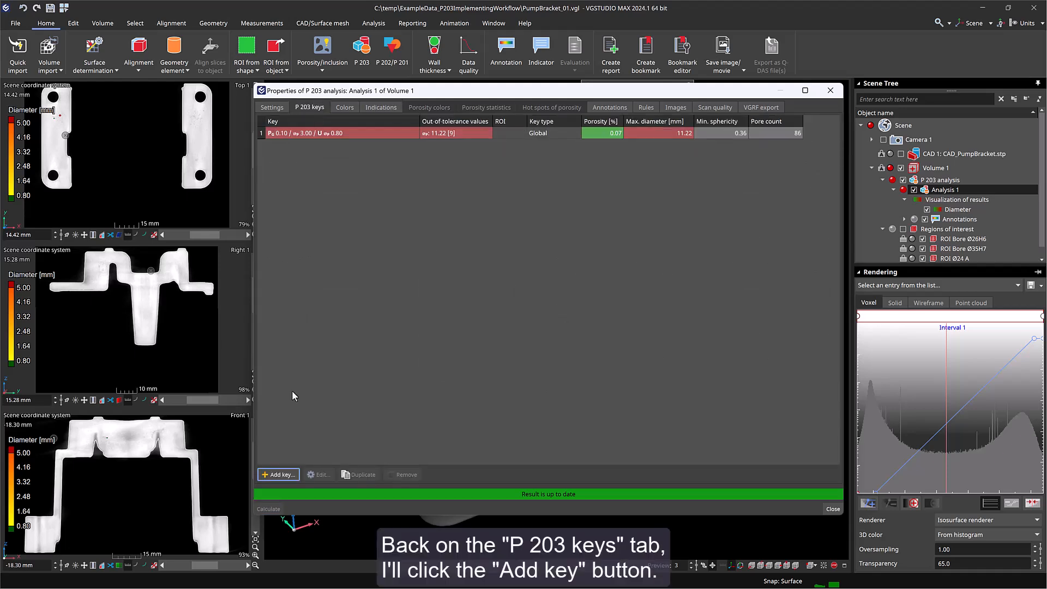
pyautogui.click(280, 476)
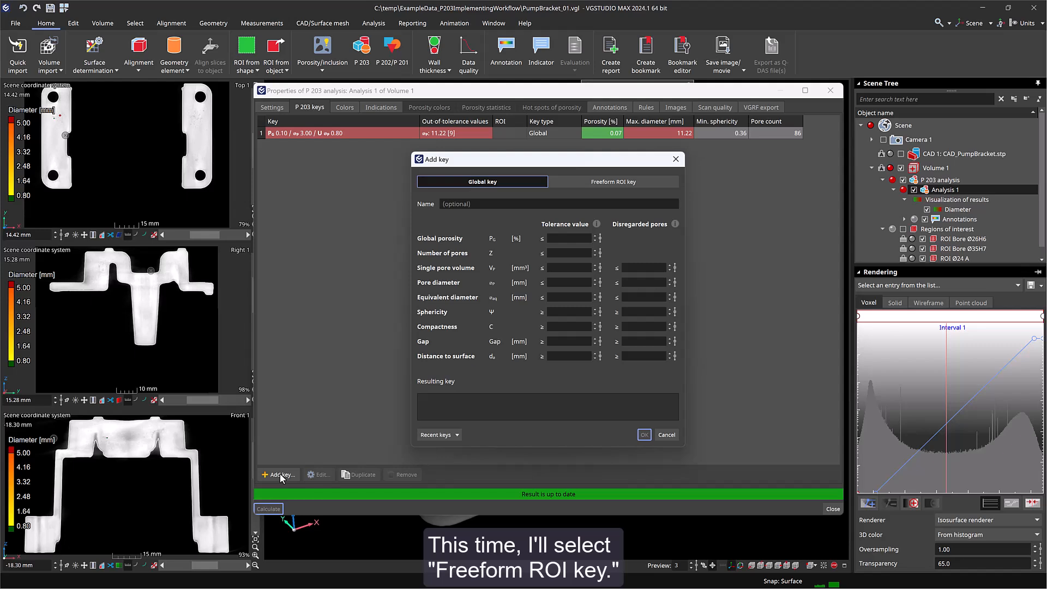
pyautogui.click(661, 185)
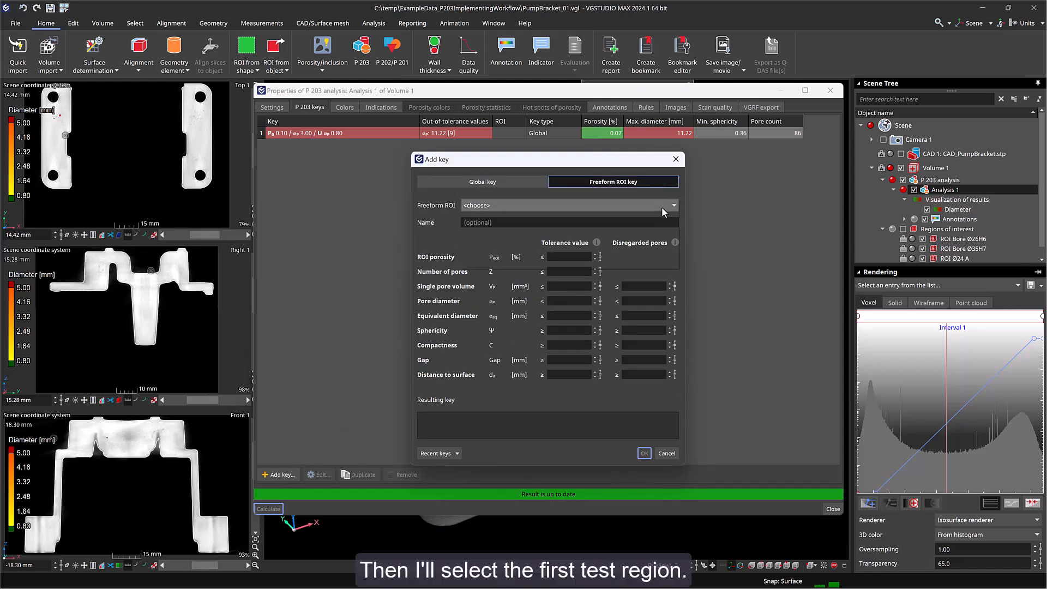
pyautogui.click(663, 205)
pyautogui.click(662, 222)
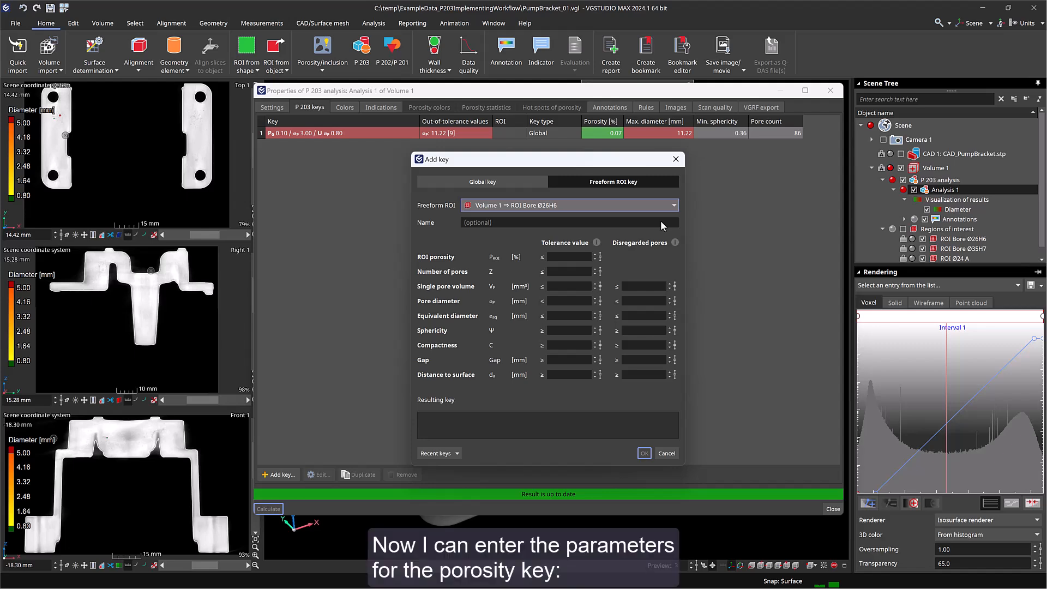
# - Set the ROI porosity to ≤ 0.05 %, number of pores to ≤ 5 and pore diameter to ≤ 1.5 mm
pyautogui.click(584, 257)
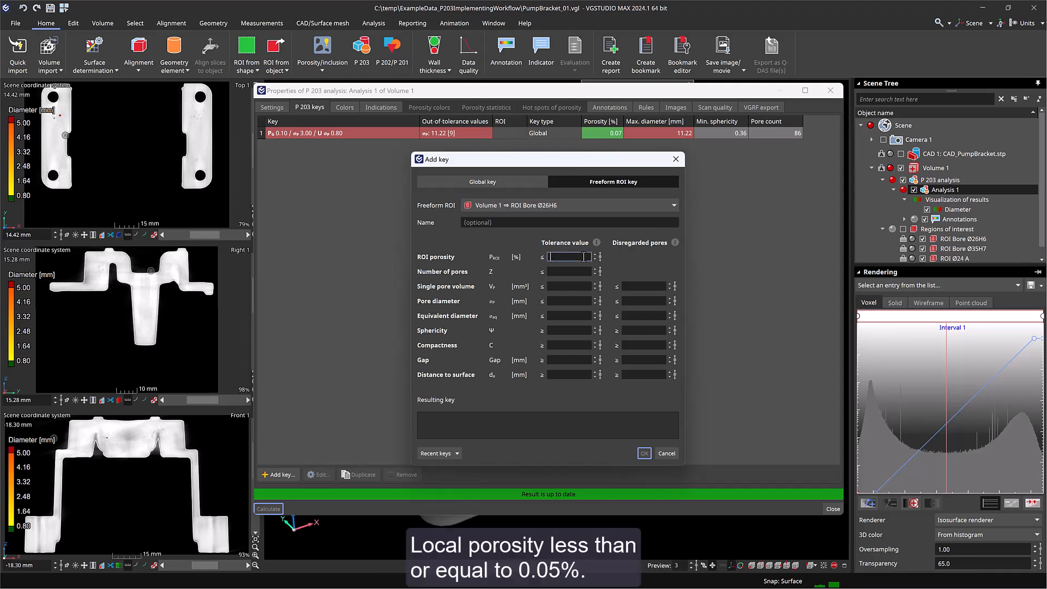
pyautogui.write('.05')
pyautogui.click(576, 271)
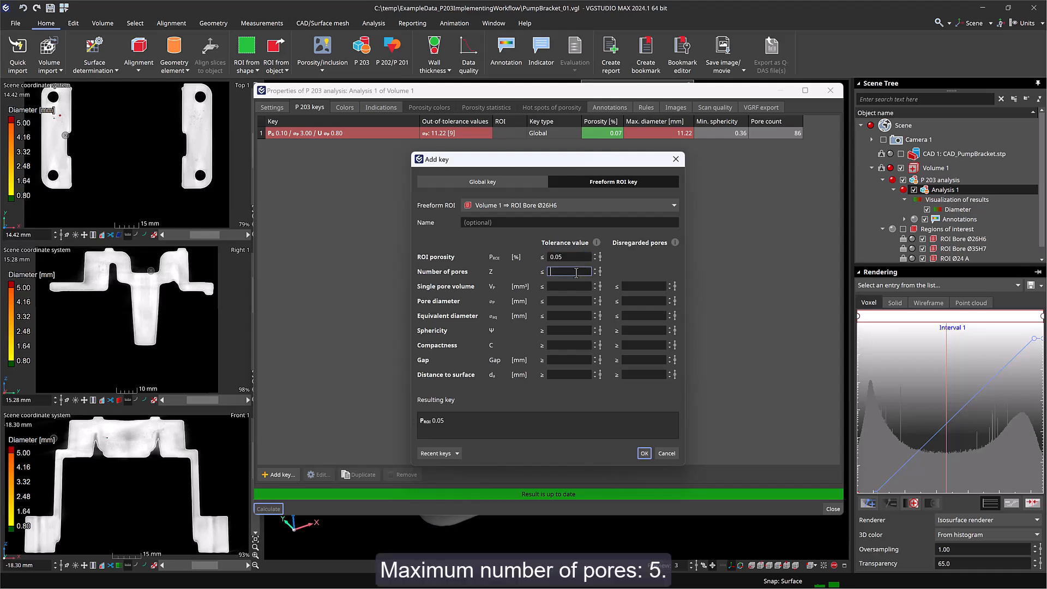
pyautogui.write('5')
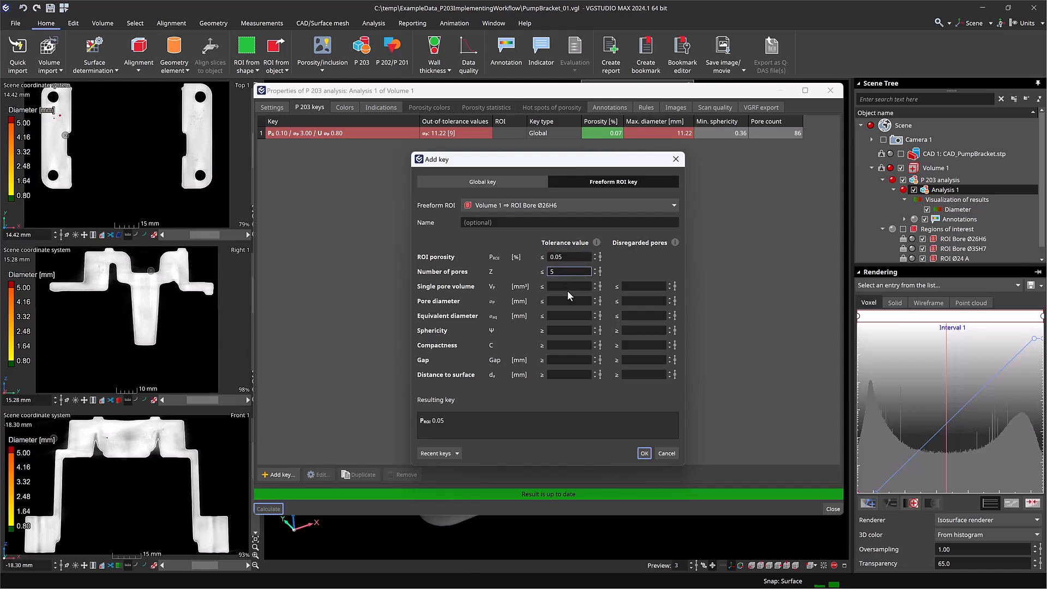
pyautogui.click(567, 302)
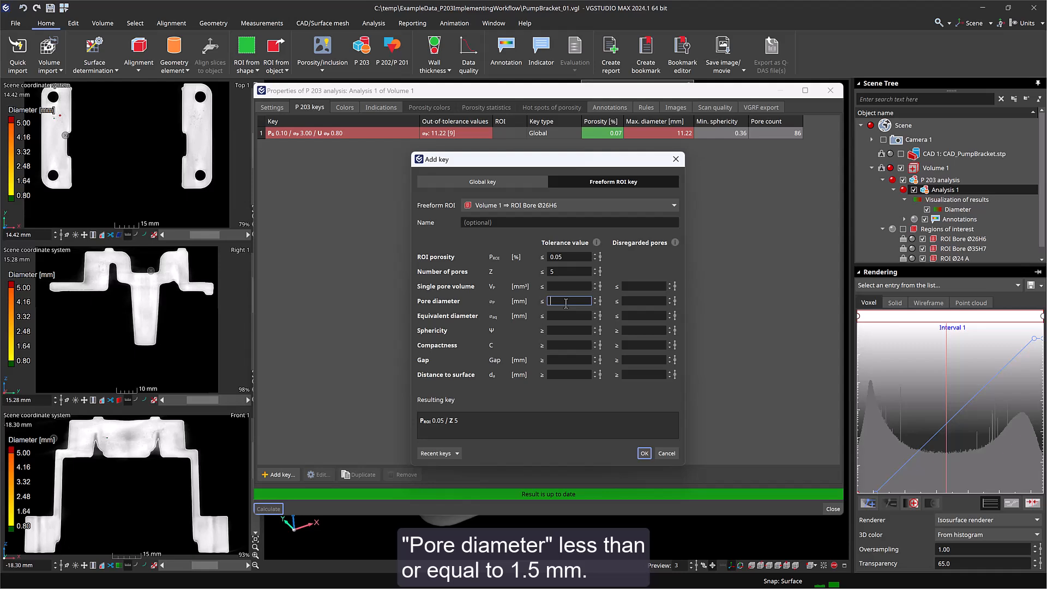
pyautogui.write('1.5')
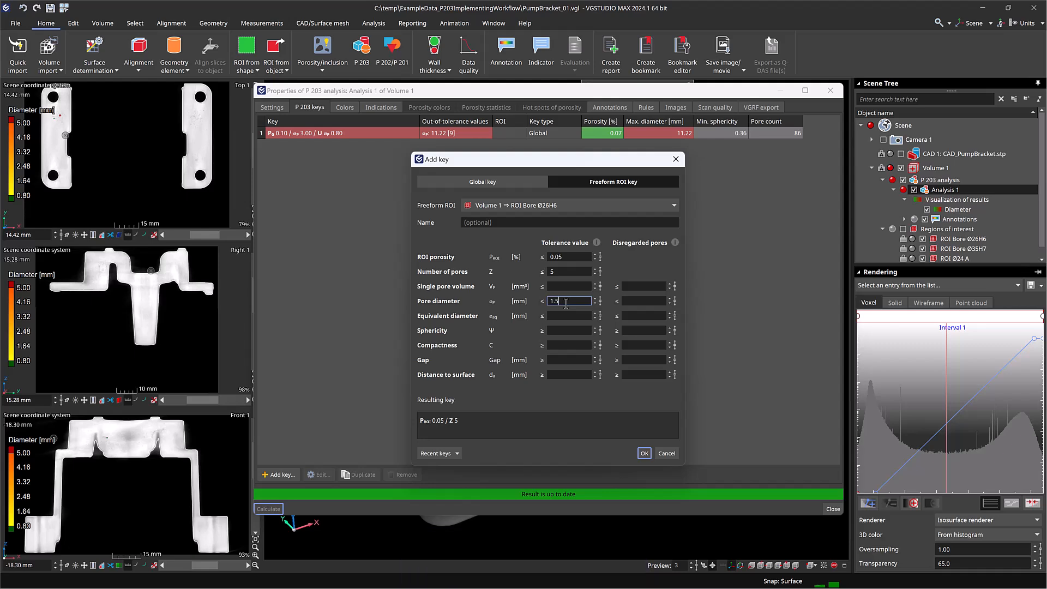
# - Set sphericity ≥ 0.5, gap ≥ 5 mm, disregard pores ≤ 0.5 mm diameter, and confirm the key
pyautogui.click(562, 332)
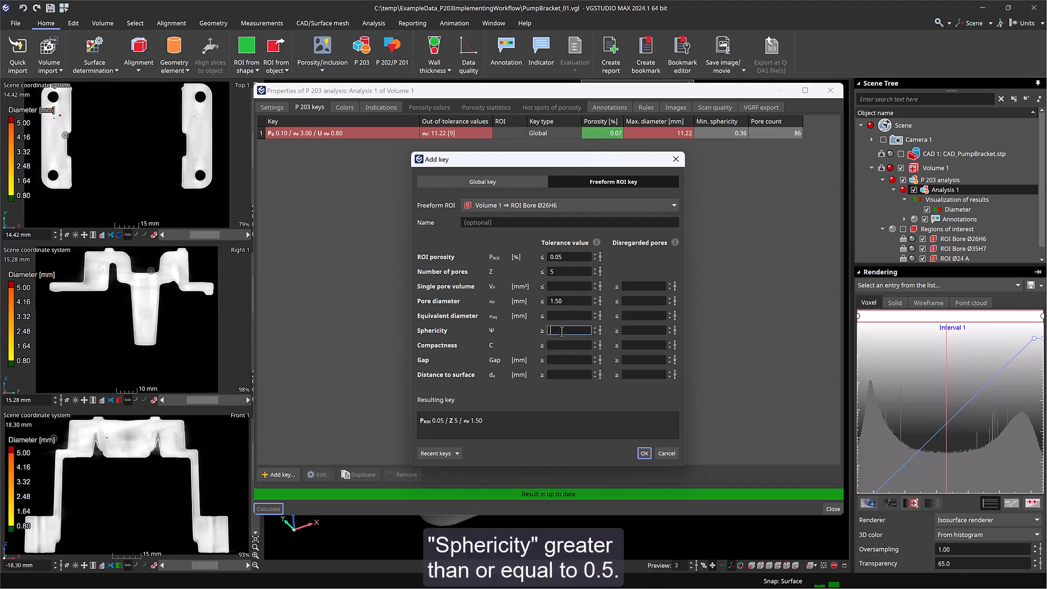
pyautogui.write('.')
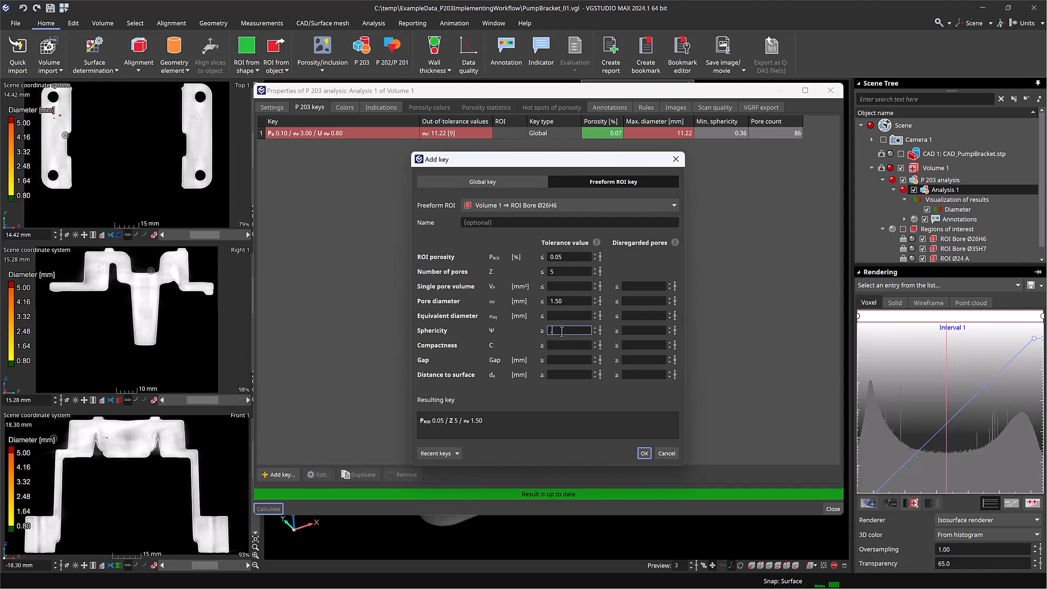
pyautogui.write('5')
pyautogui.click(559, 360)
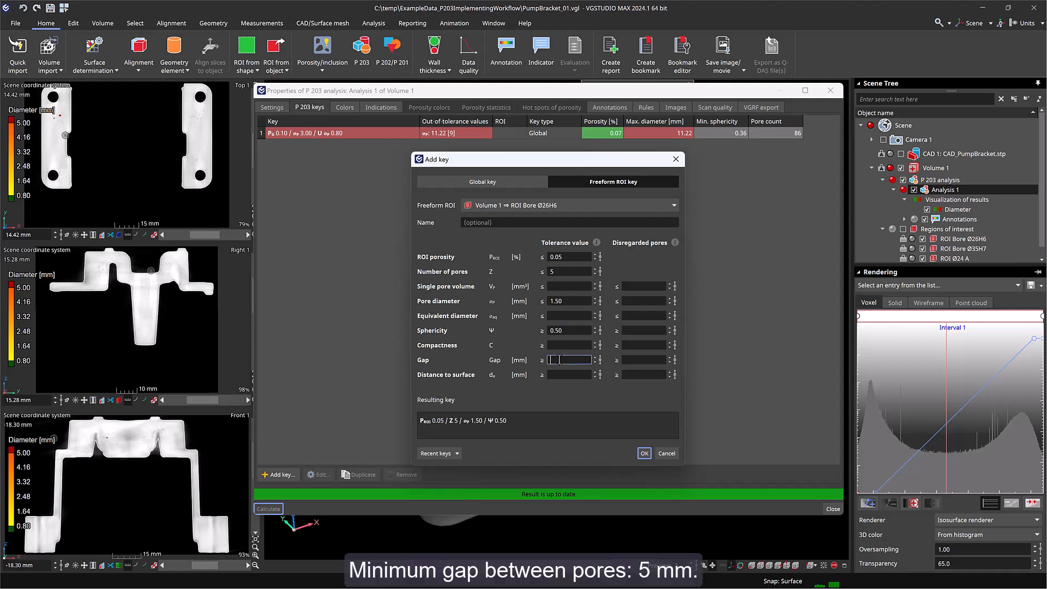
pyautogui.write('5')
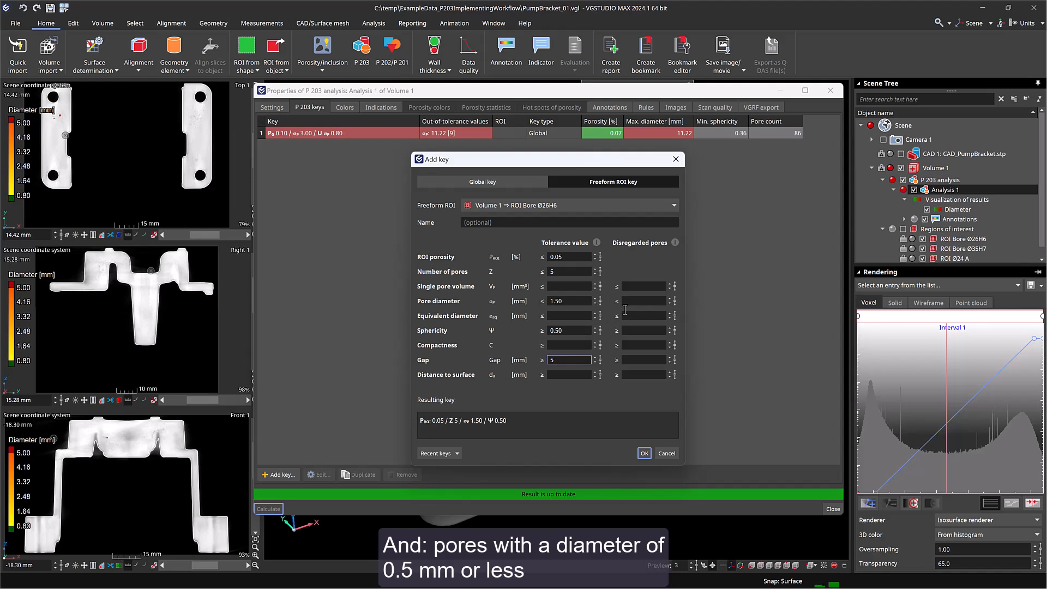
pyautogui.click(640, 301)
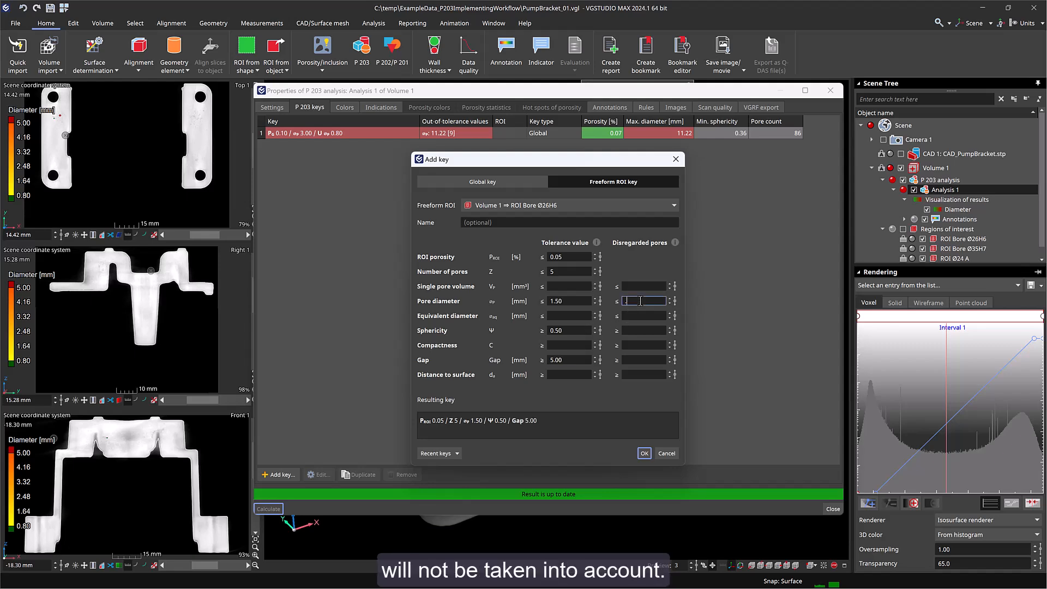
pyautogui.write('.5')
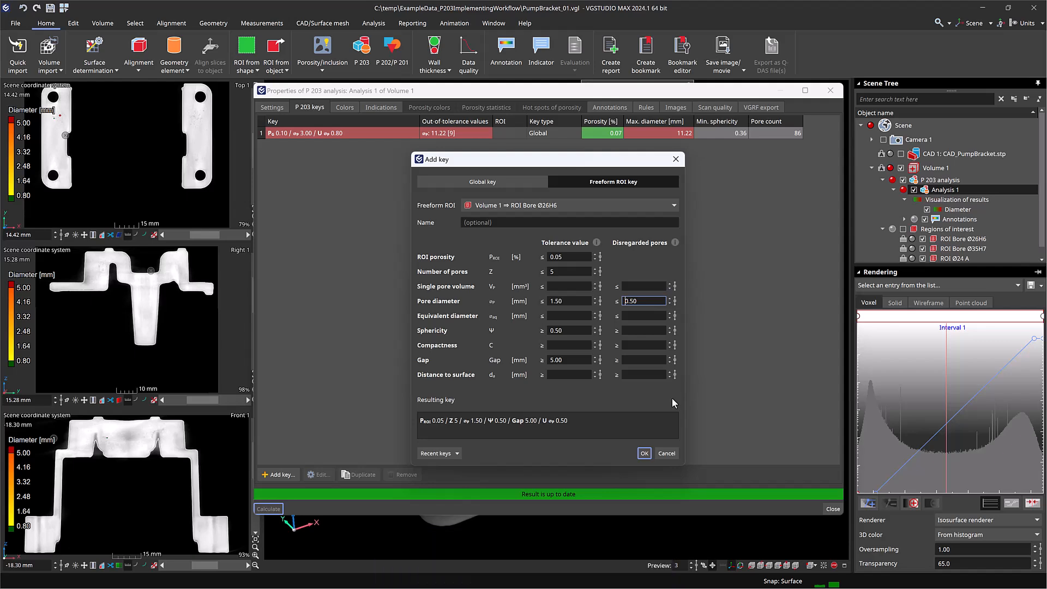
pyautogui.click(645, 454)
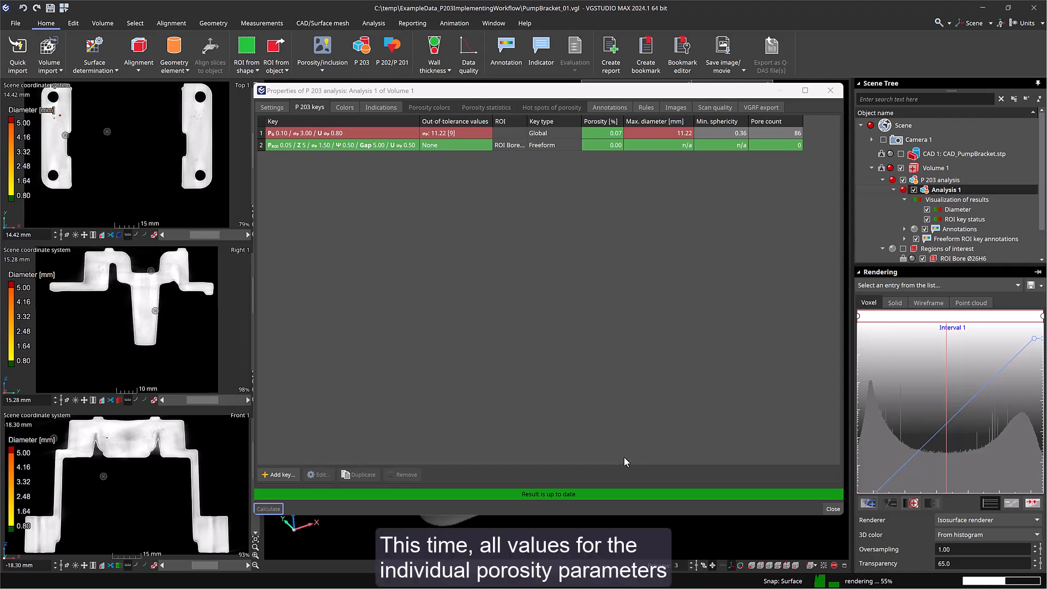
# - Add a freeform ROI key for ROI Bore Ø35H7 reusing the most recently created key's criteria
pyautogui.moveTo(527, 119); pyautogui.dragTo(555, 120)
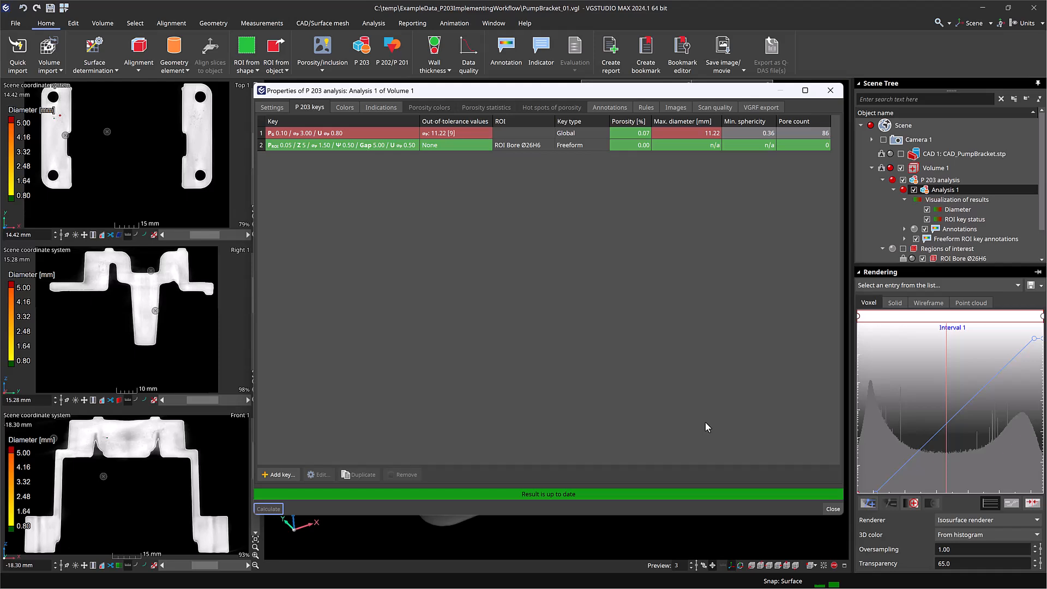
pyautogui.click(280, 474)
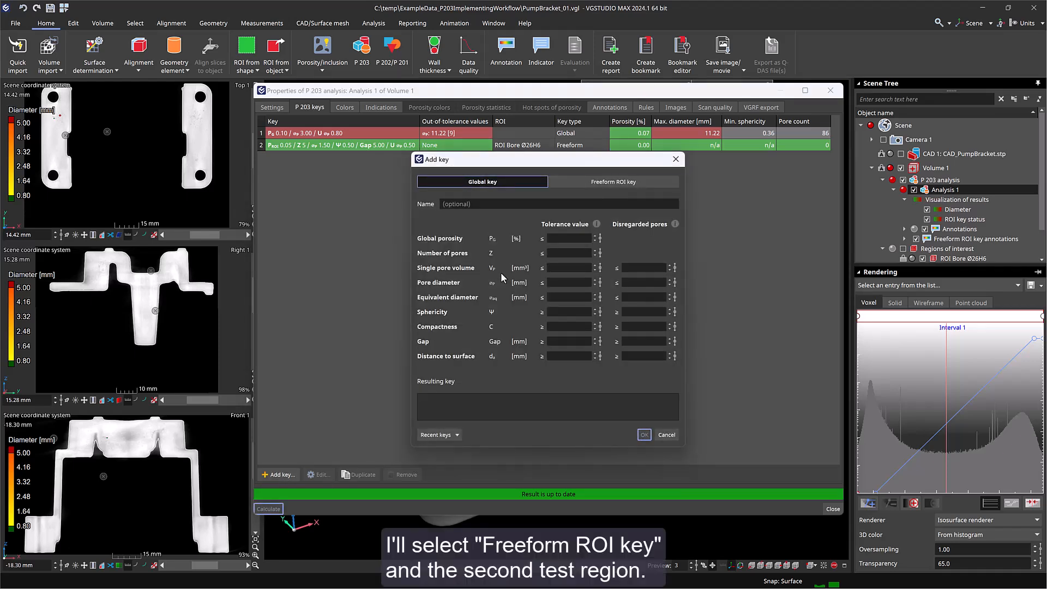
pyautogui.click(618, 182)
pyautogui.click(634, 204)
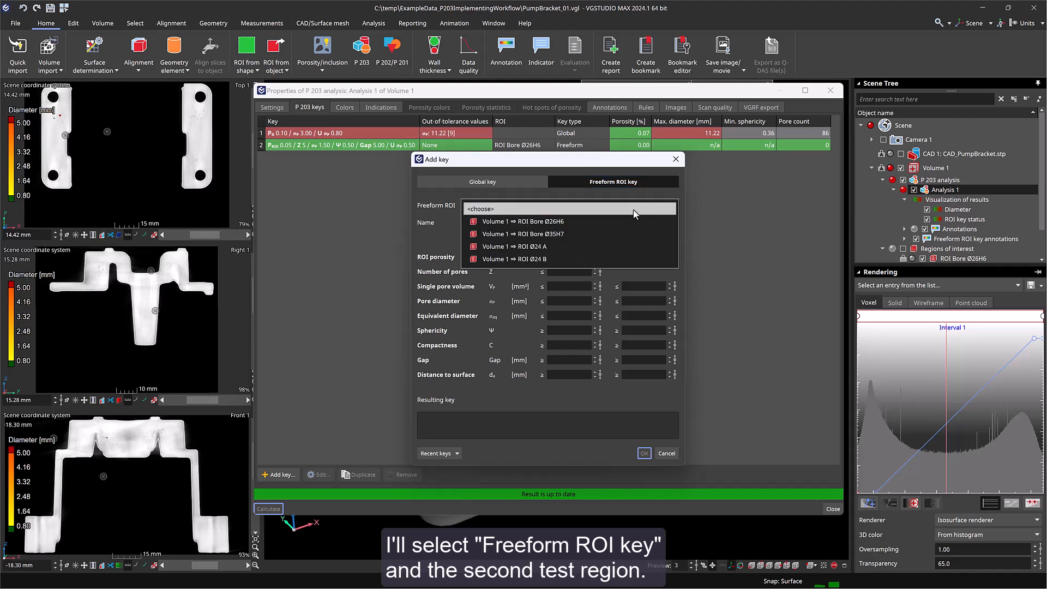
pyautogui.click(630, 235)
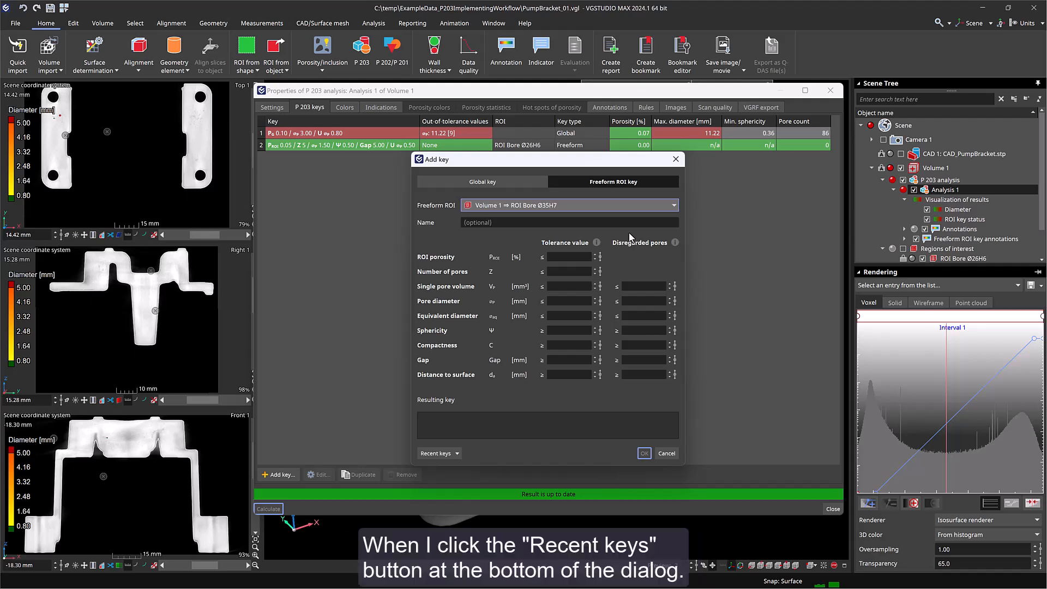
pyautogui.click(455, 454)
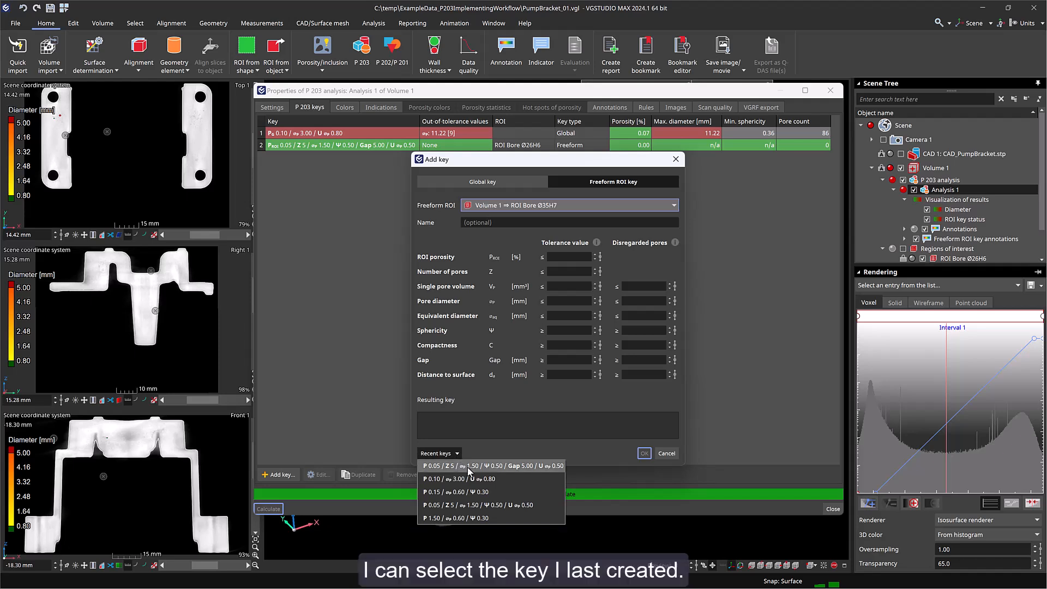
pyautogui.click(468, 467)
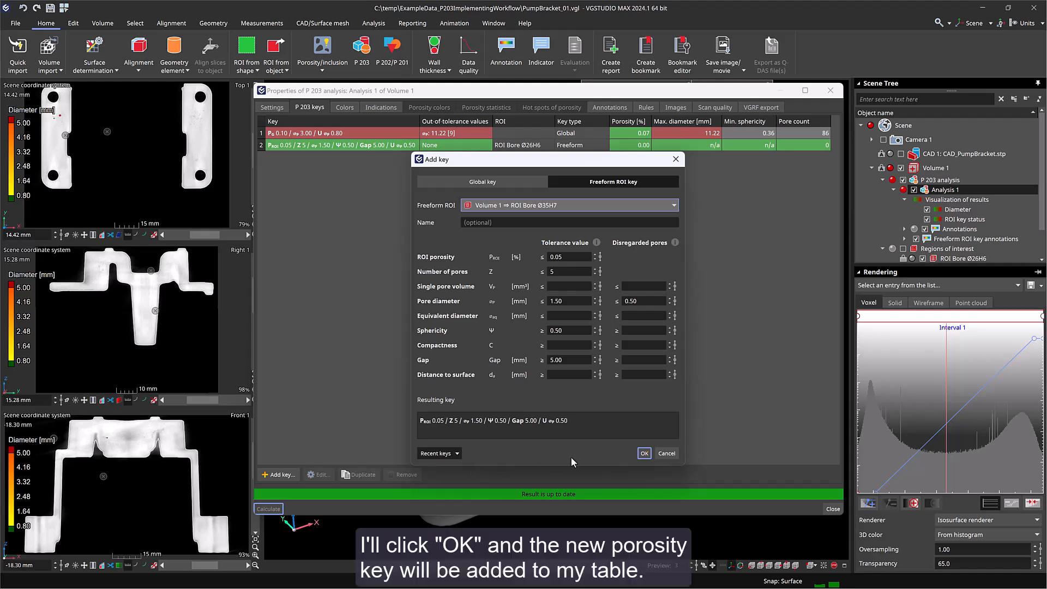
pyautogui.click(643, 453)
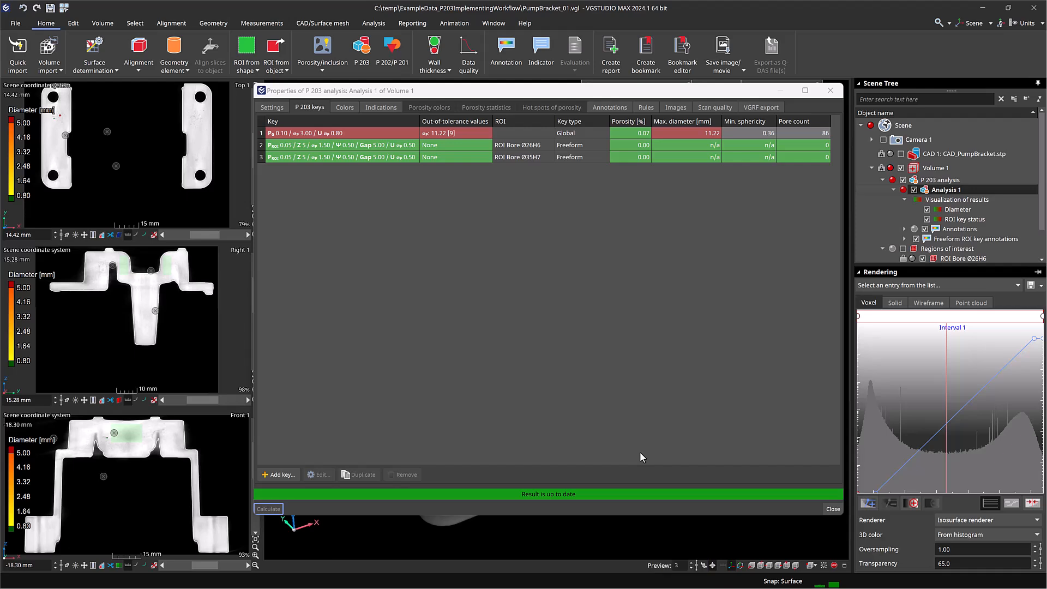
# - Start a new freeform ROI key and choose the region ROI Ø24 A
pyautogui.click(281, 475)
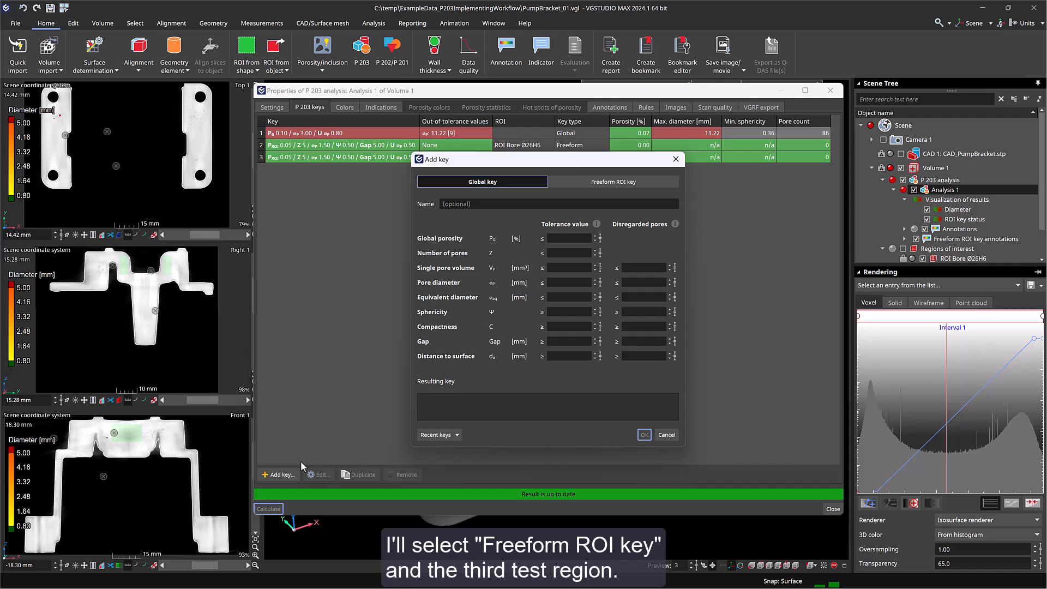
pyautogui.click(614, 184)
pyautogui.click(615, 205)
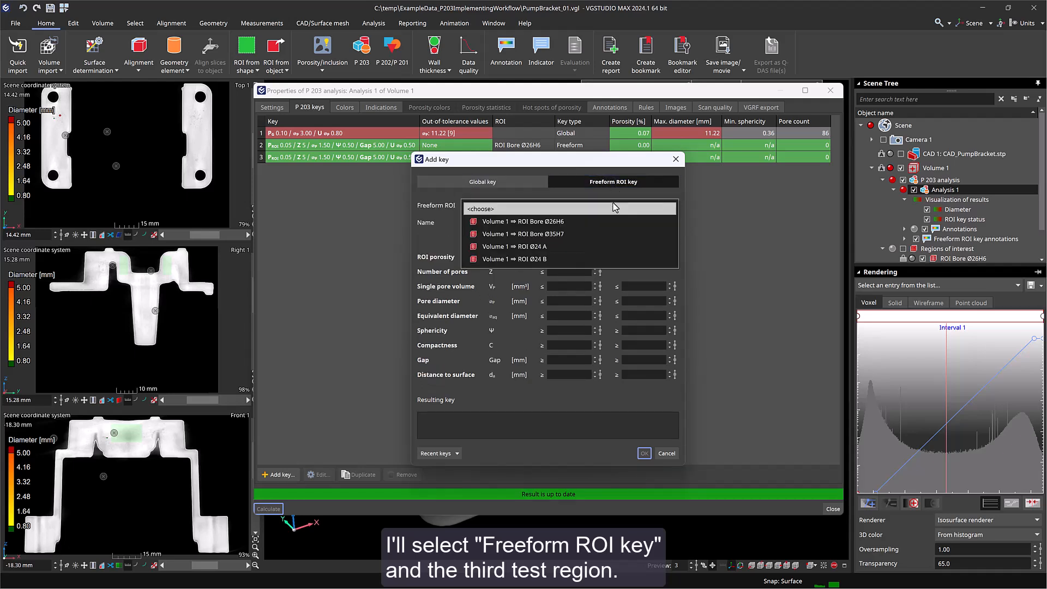
pyautogui.click(615, 245)
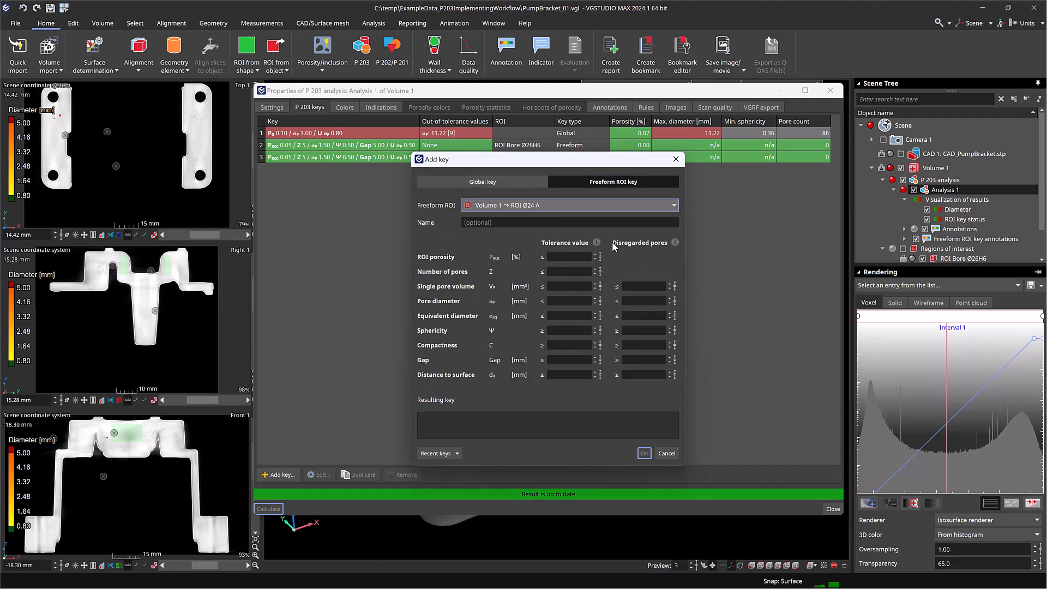
# - Set the ROI porosity to ≤ 0.15 %, pore diameter to ≤ 0.6 mm and sphericity to ≥ 0.3, and confirm the key
pyautogui.click(585, 256)
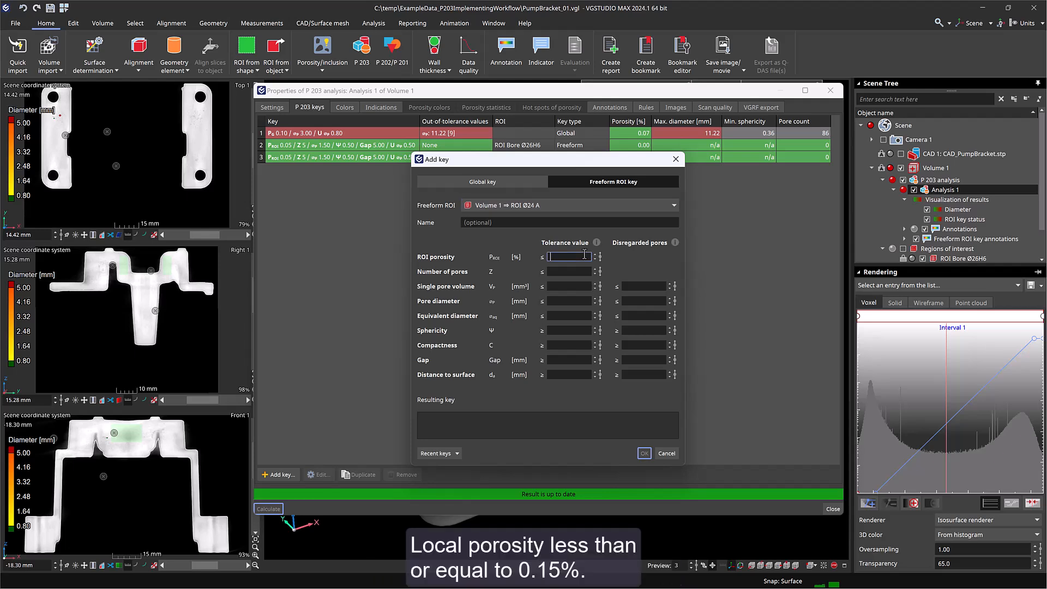
pyautogui.write('.15')
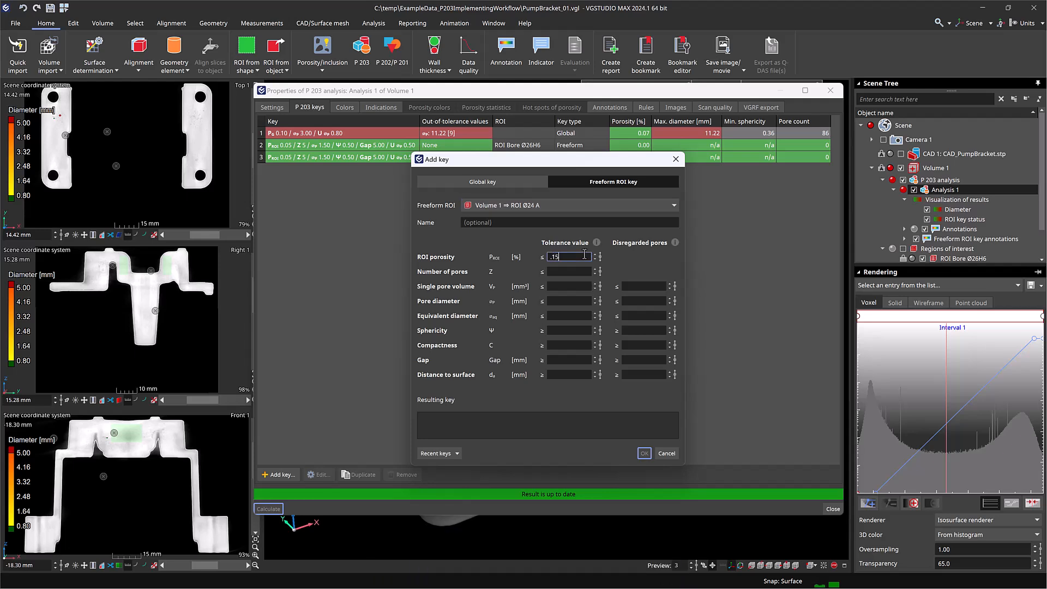
pyautogui.click(565, 301)
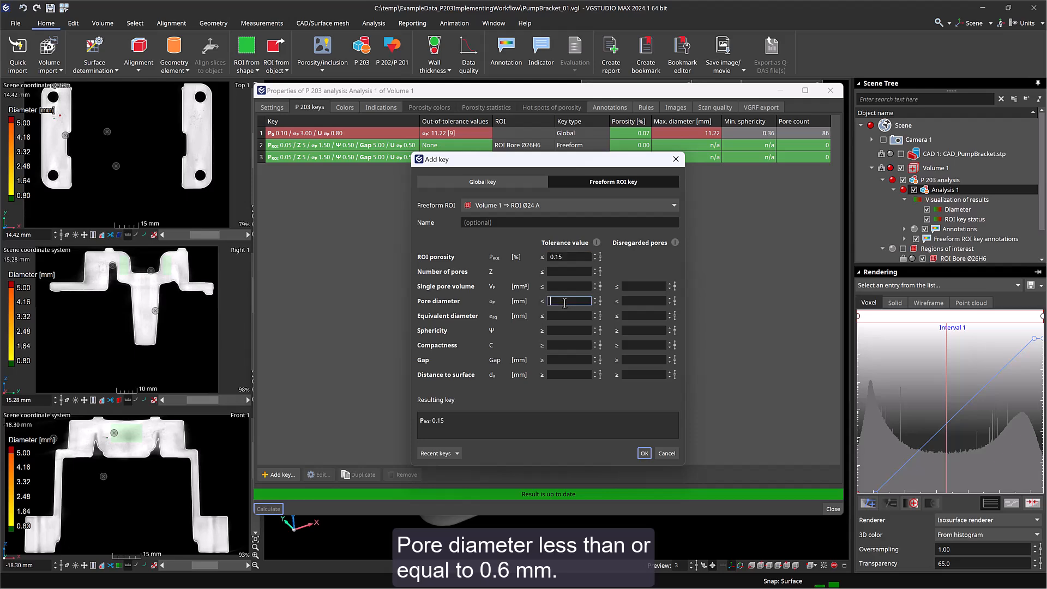
pyautogui.write('.6')
pyautogui.click(559, 331)
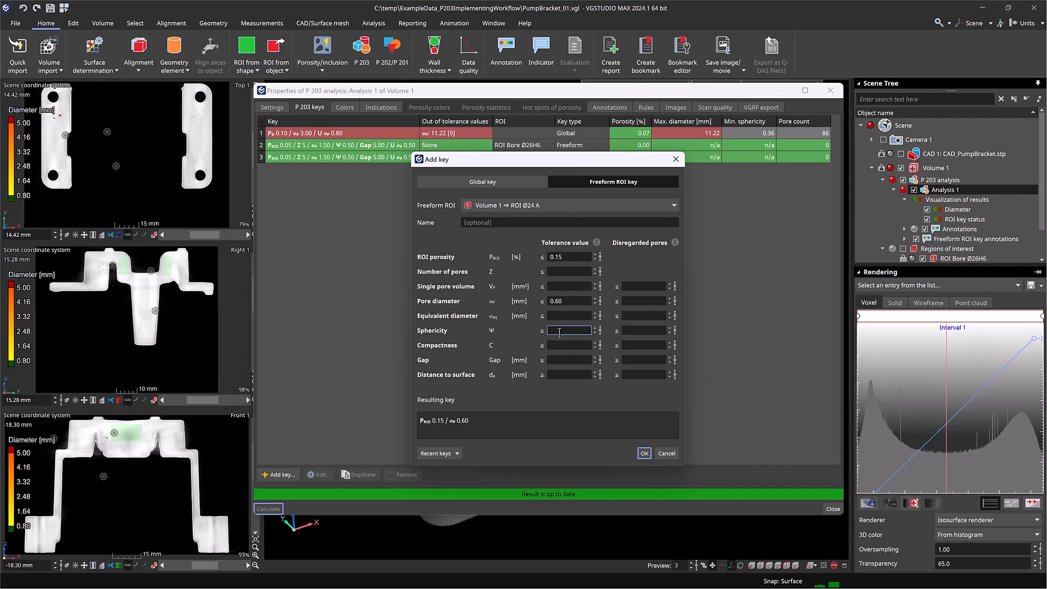
pyautogui.write('.3')
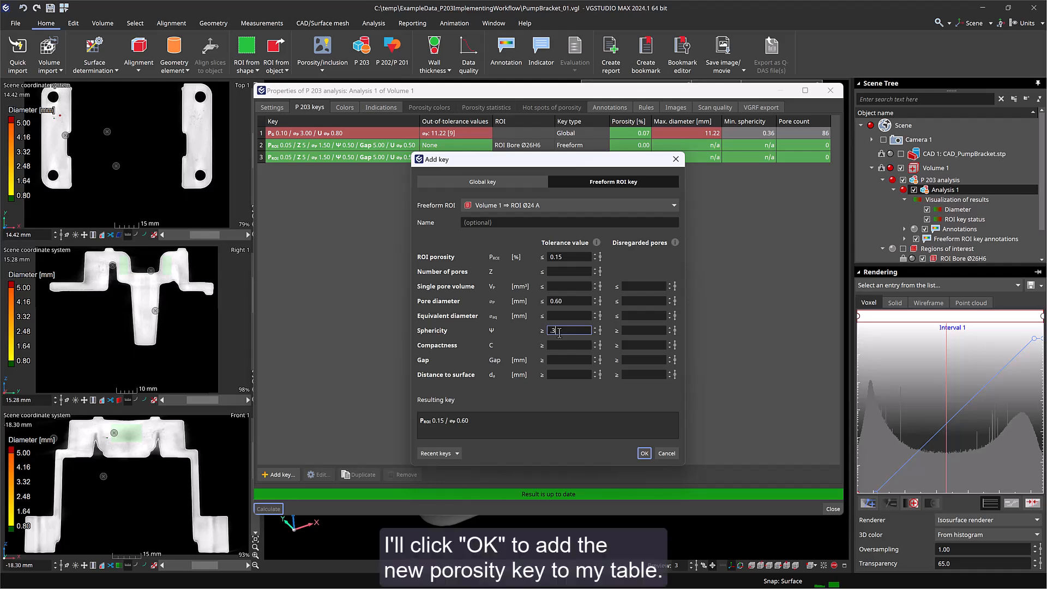
pyautogui.click(645, 453)
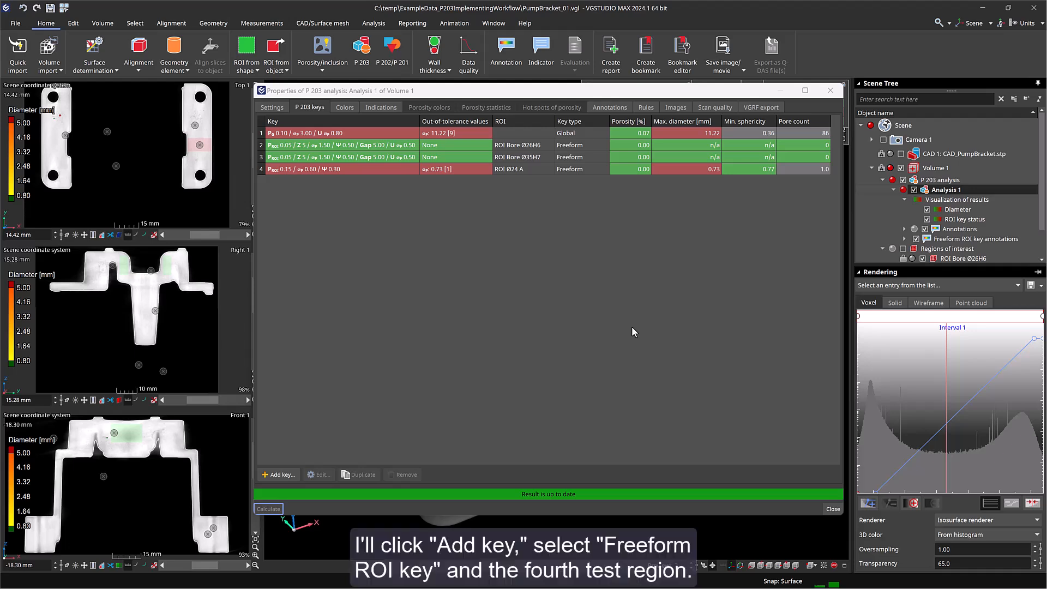
# - Add a freeform ROI key for ROI Ø24 B reusing the most recently created key's criteria
pyautogui.click(276, 478)
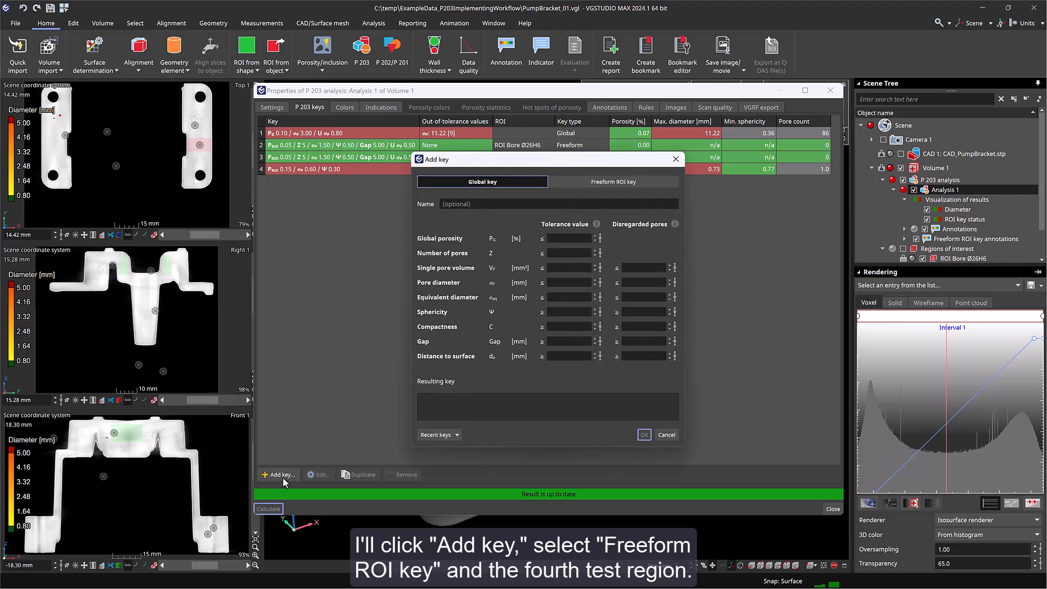
pyautogui.click(632, 183)
pyautogui.click(617, 205)
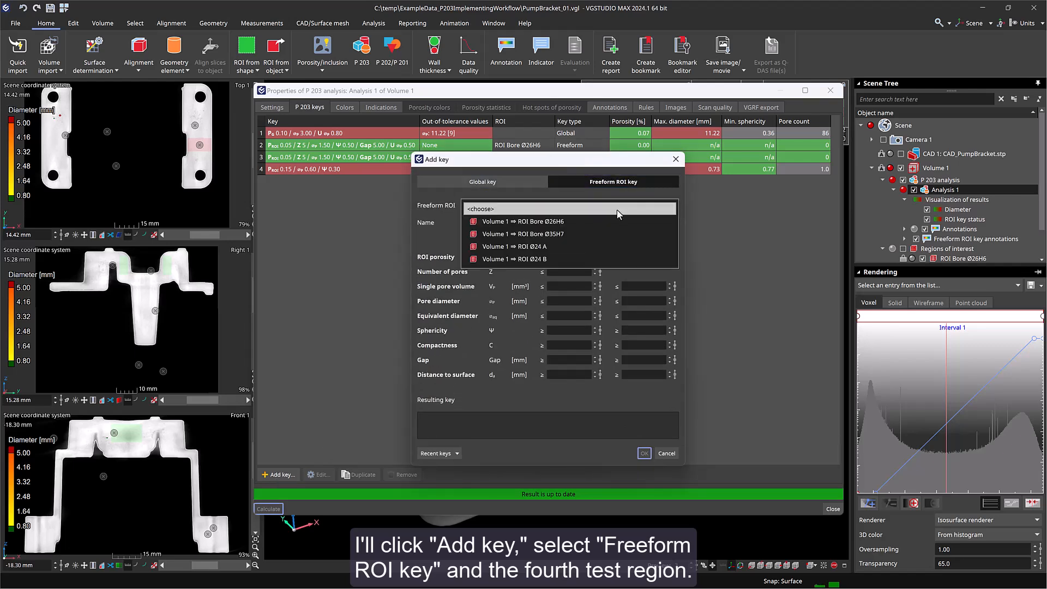
pyautogui.click(613, 261)
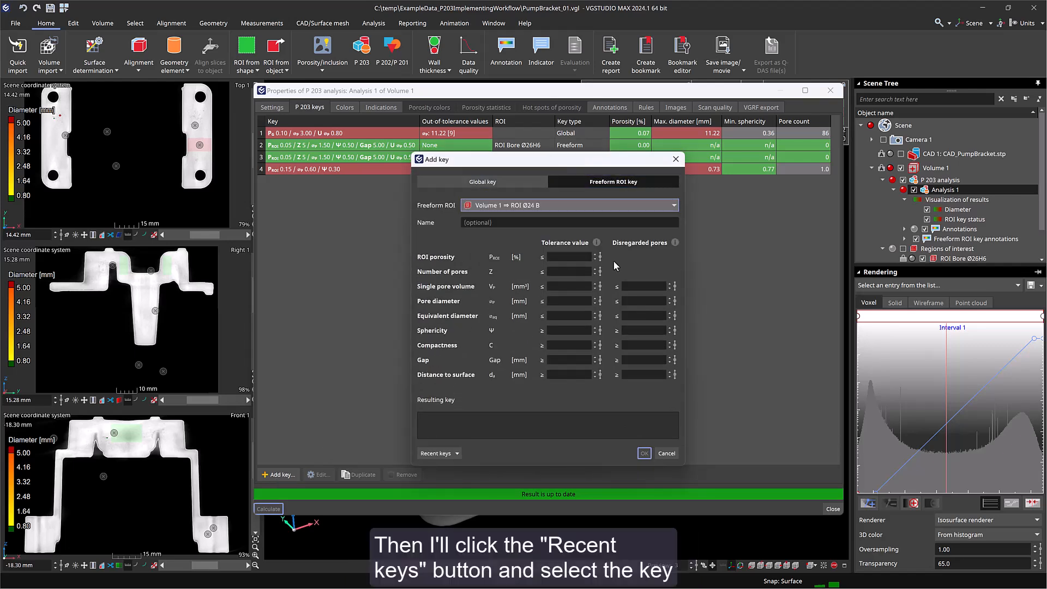
pyautogui.click(439, 454)
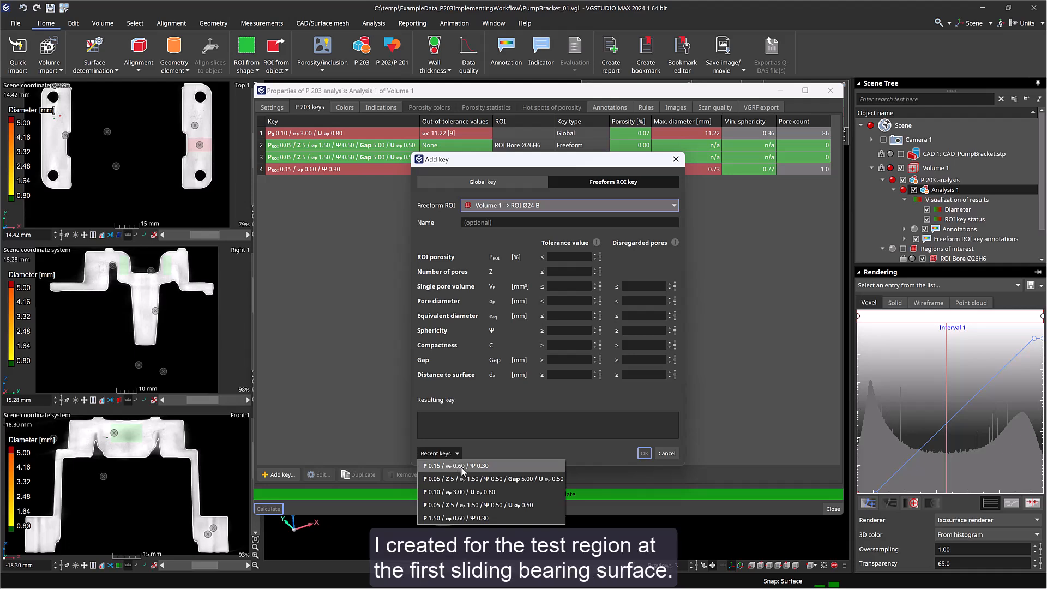
pyautogui.click(455, 466)
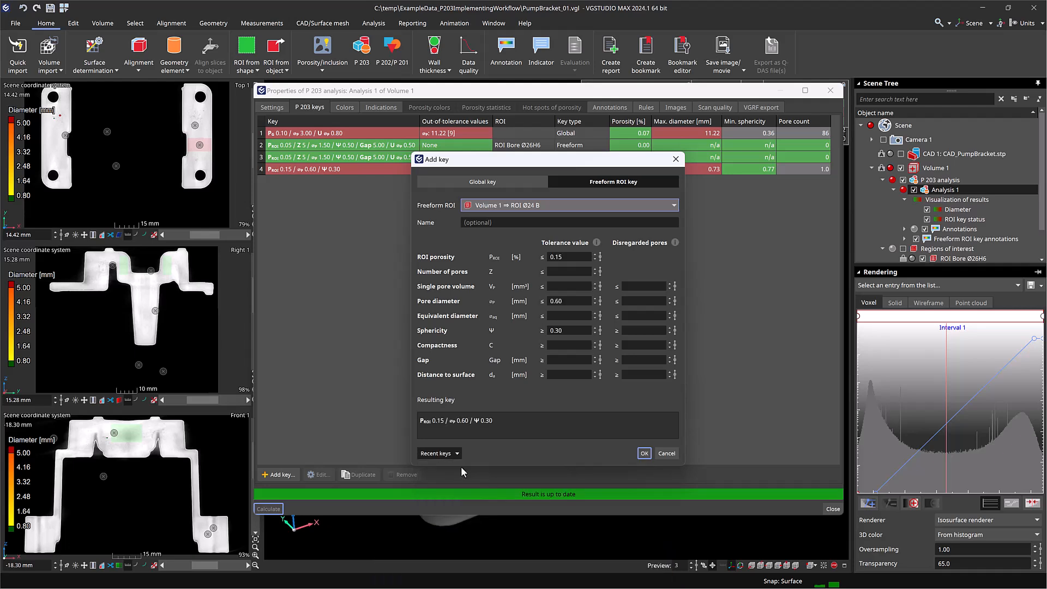
pyautogui.click(644, 453)
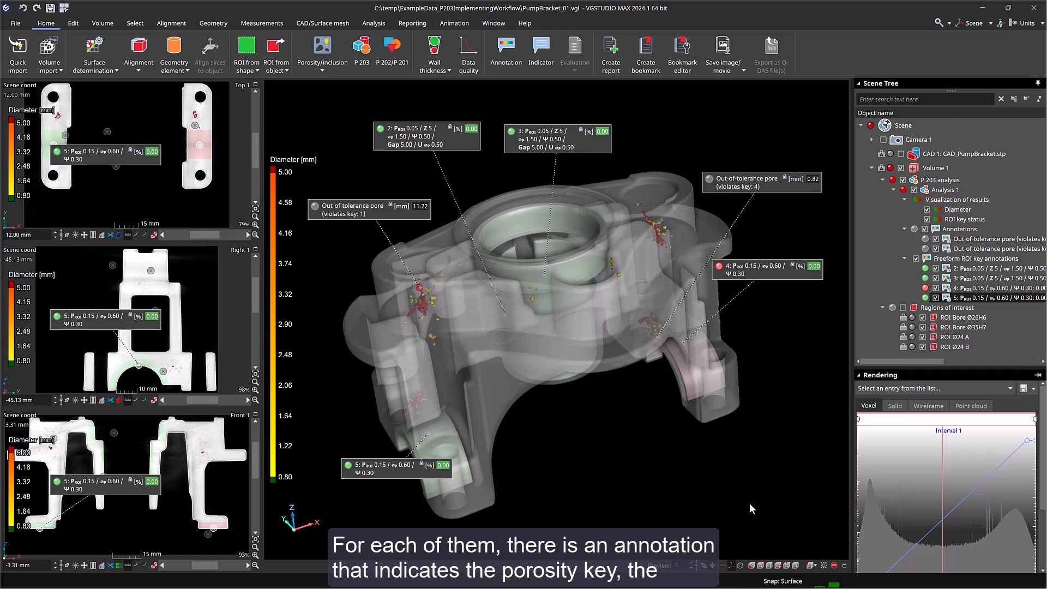
# - Inspect the ROI key annotations and the out-of-tolerance pore in the 3D and slice views
pyautogui.click(801, 273)
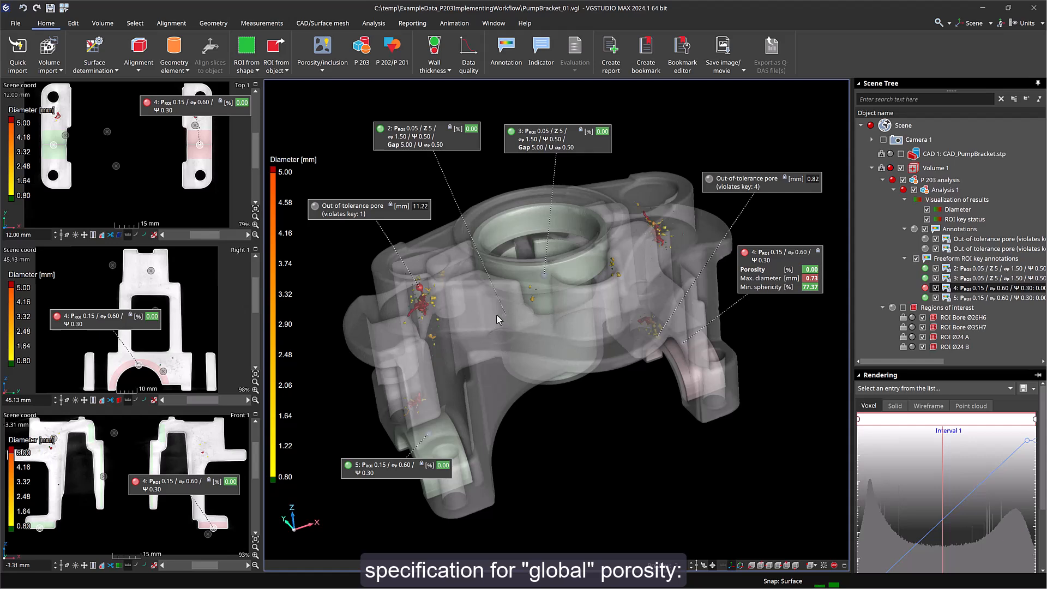
pyautogui.moveTo(423, 315)
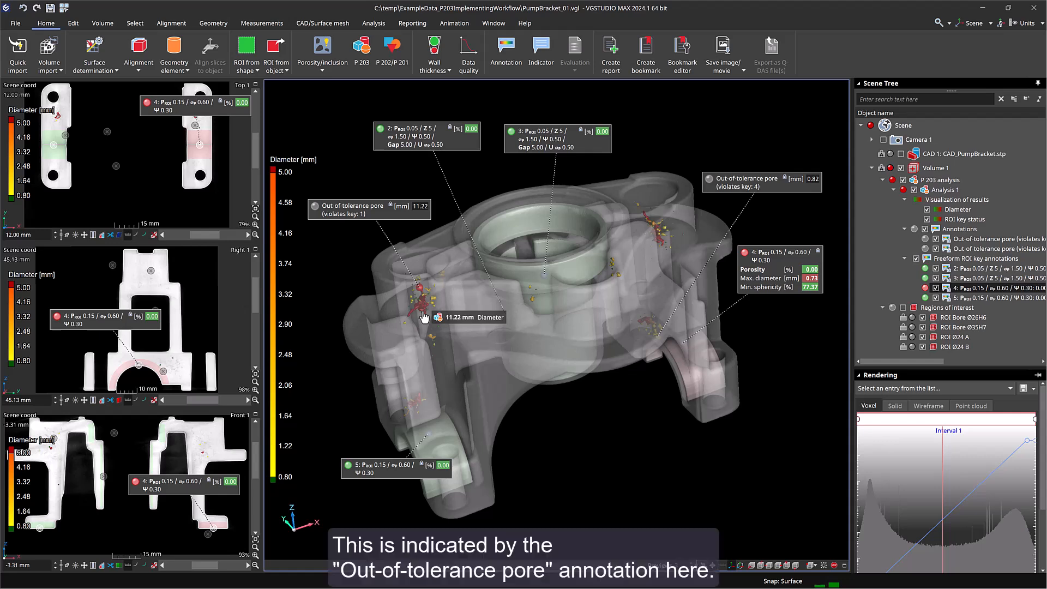
pyautogui.doubleClick(381, 214)
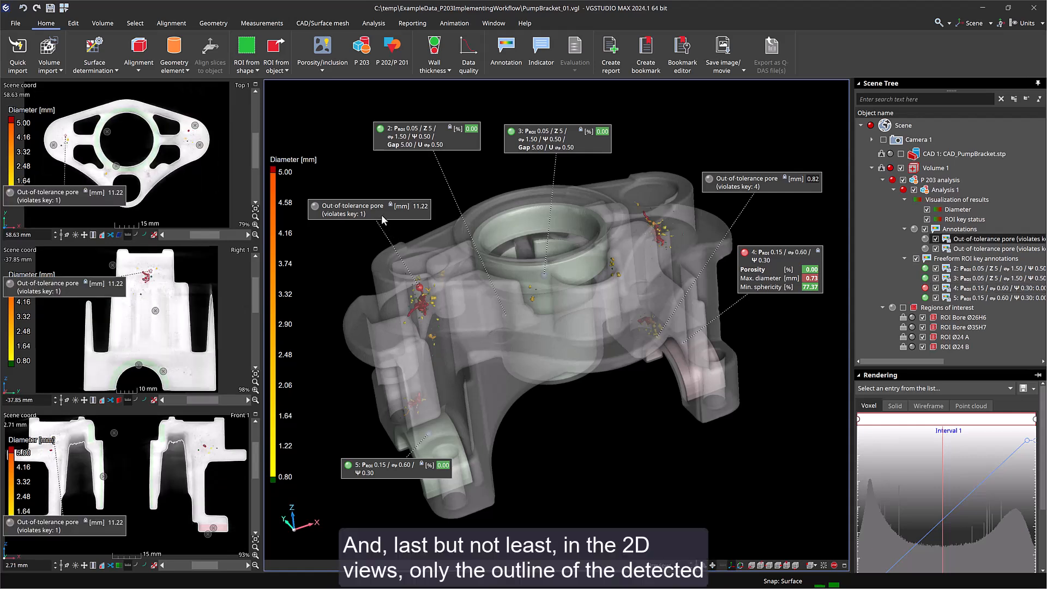
pyautogui.scroll(6, 147, 280)
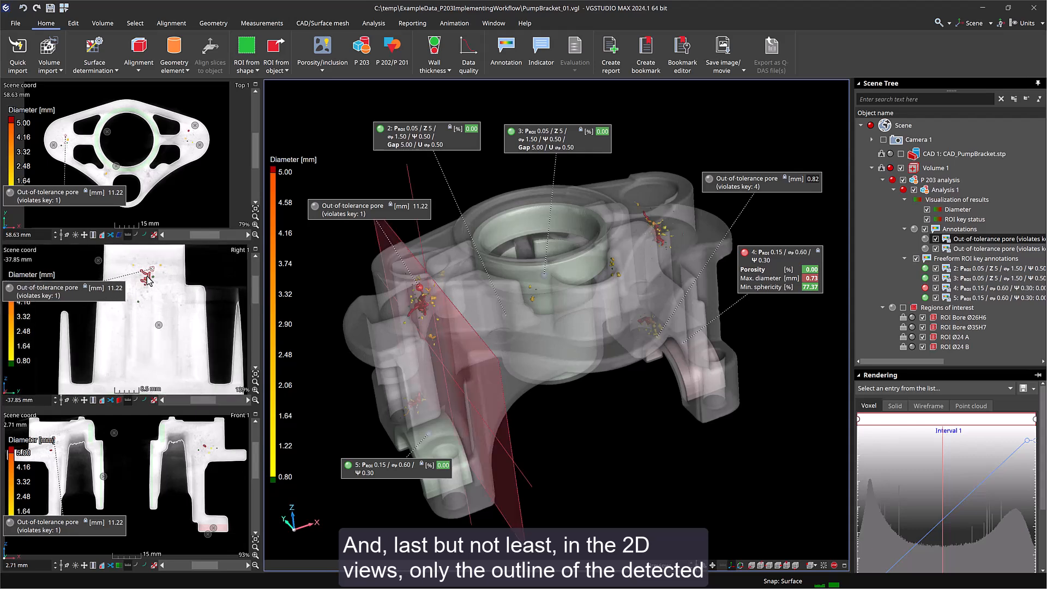
pyautogui.scroll(3, 148, 280)
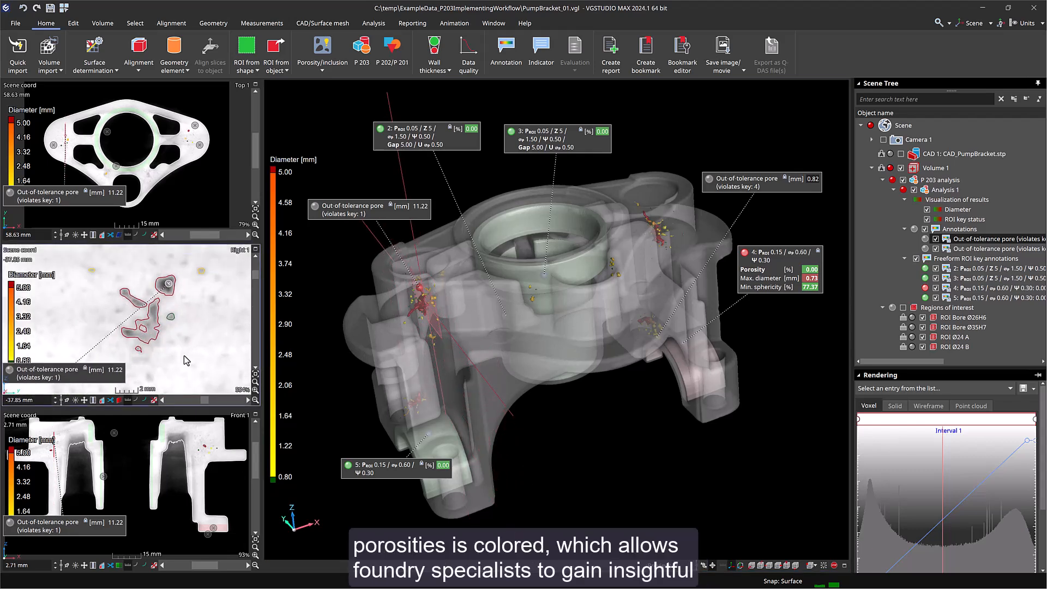
pyautogui.scroll(-1, 186, 360)
pyautogui.scroll(2, 185, 360)
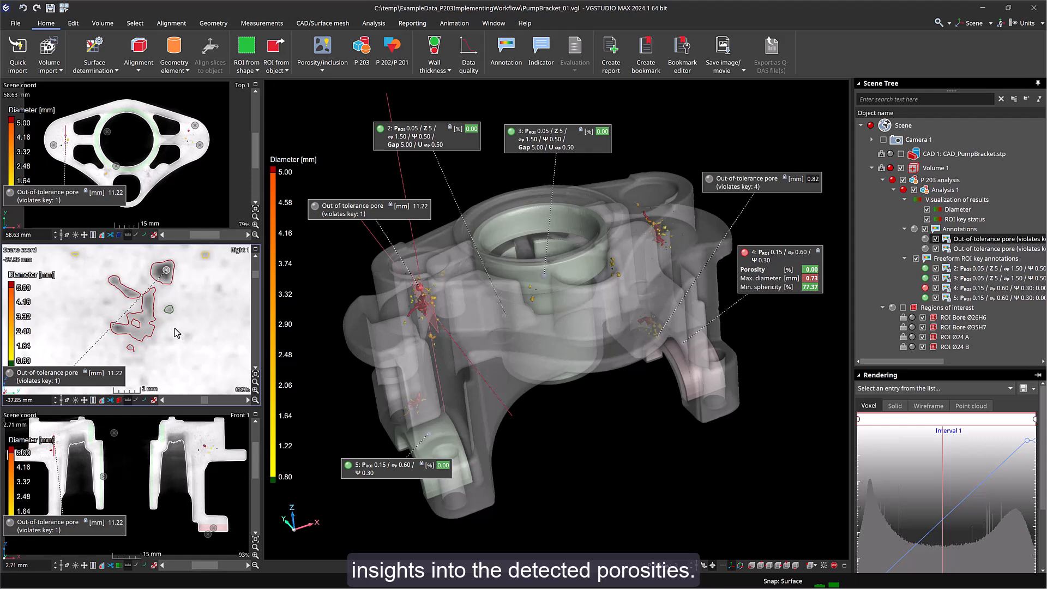
pyautogui.moveTo(151, 335)
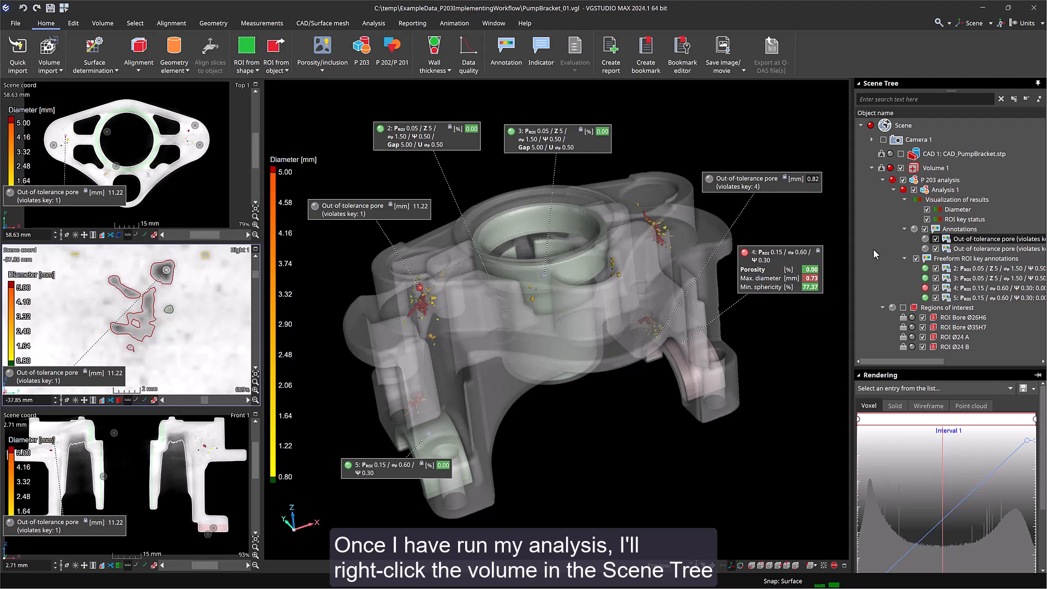
# - Export the volume's evaluation template under the name Volume 1_P203 and save it
pyautogui.rightClick(928, 167)
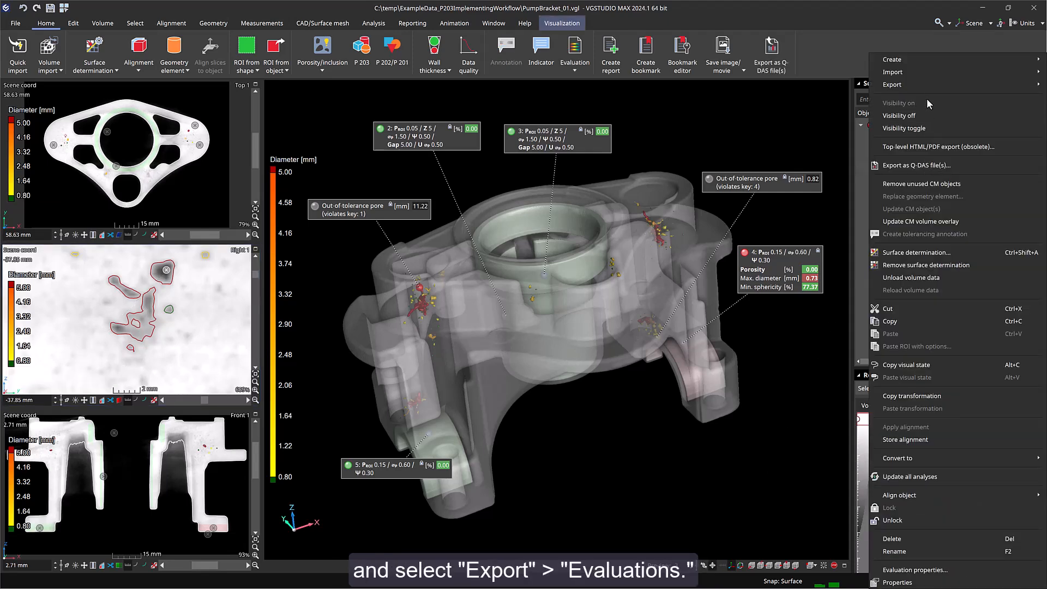
pyautogui.moveTo(930, 85)
pyautogui.click(826, 114)
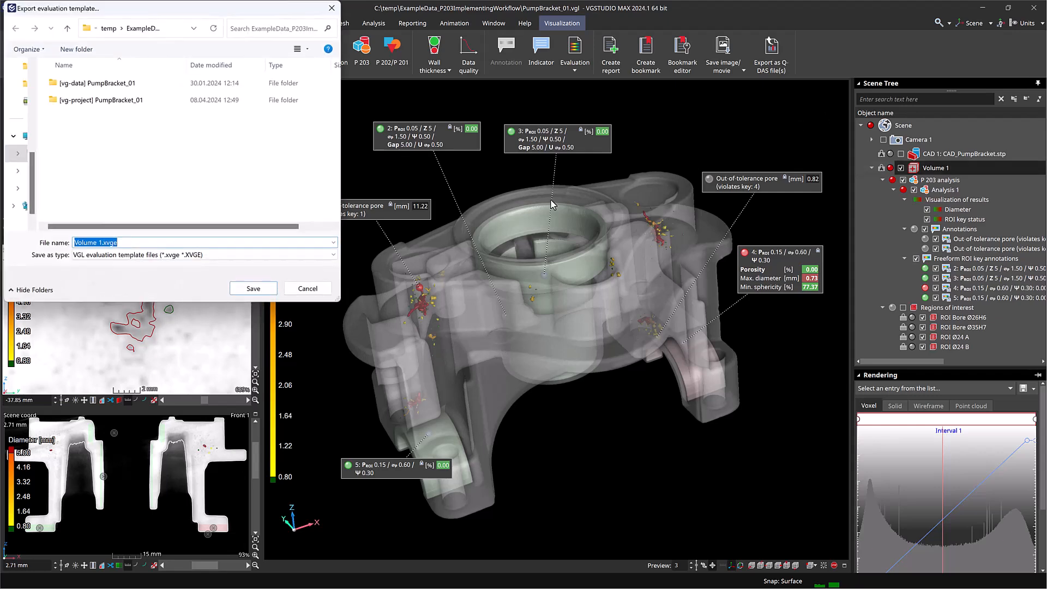
pyautogui.click(102, 243)
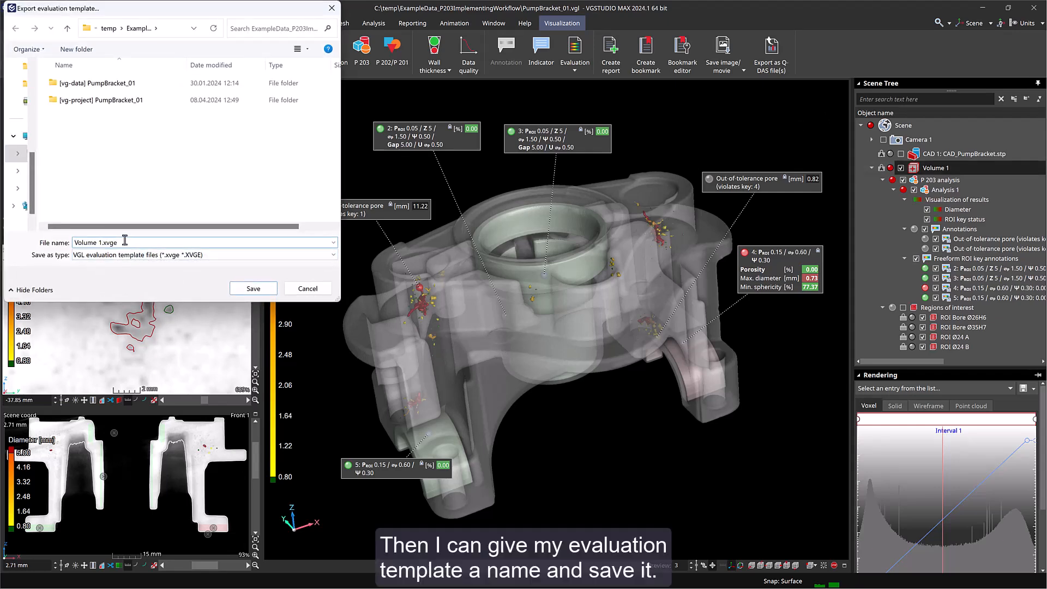
pyautogui.write('_P203')
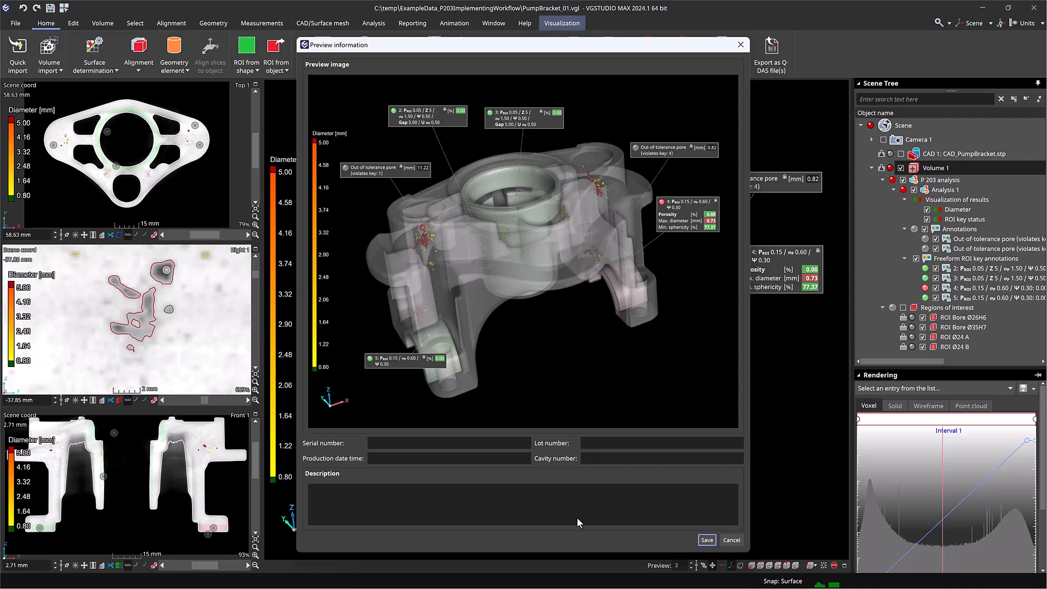
pyautogui.click(706, 540)
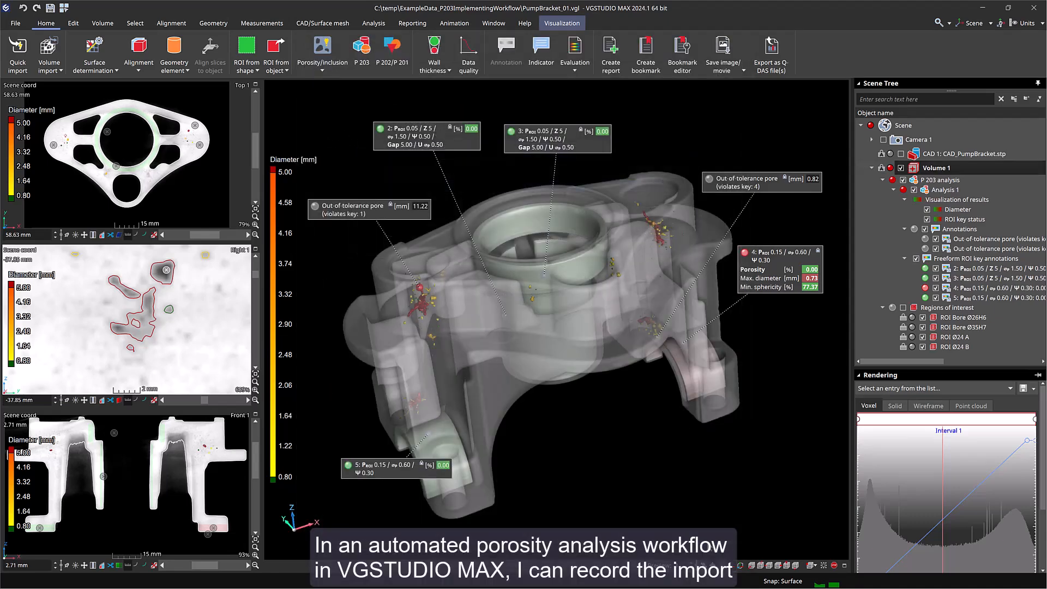